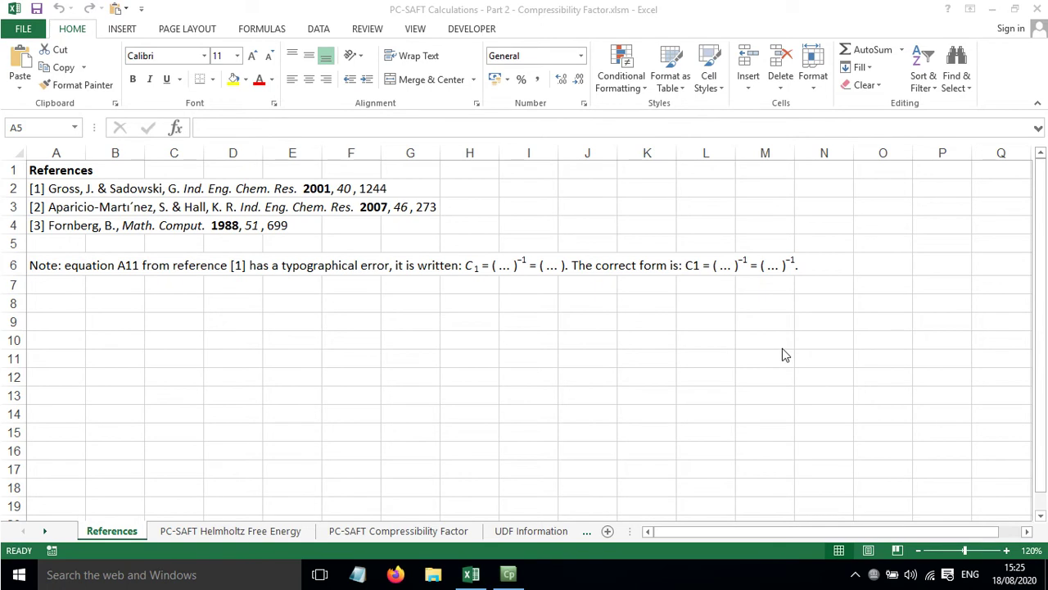
Read the three literature references in A2–A4 and the equation A11 typo note
left_click(78, 190)
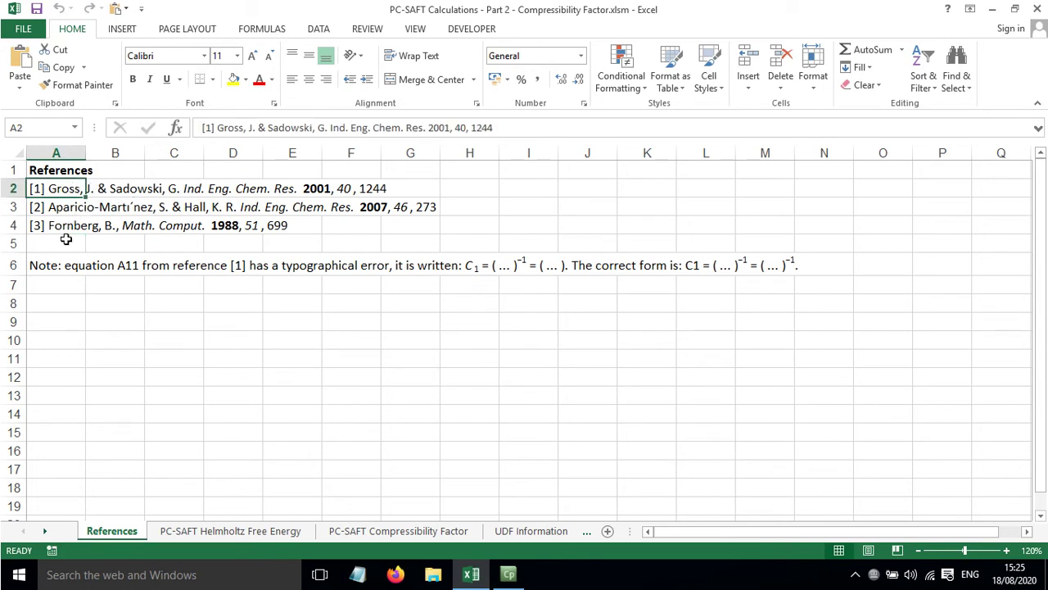
left_click(62, 209)
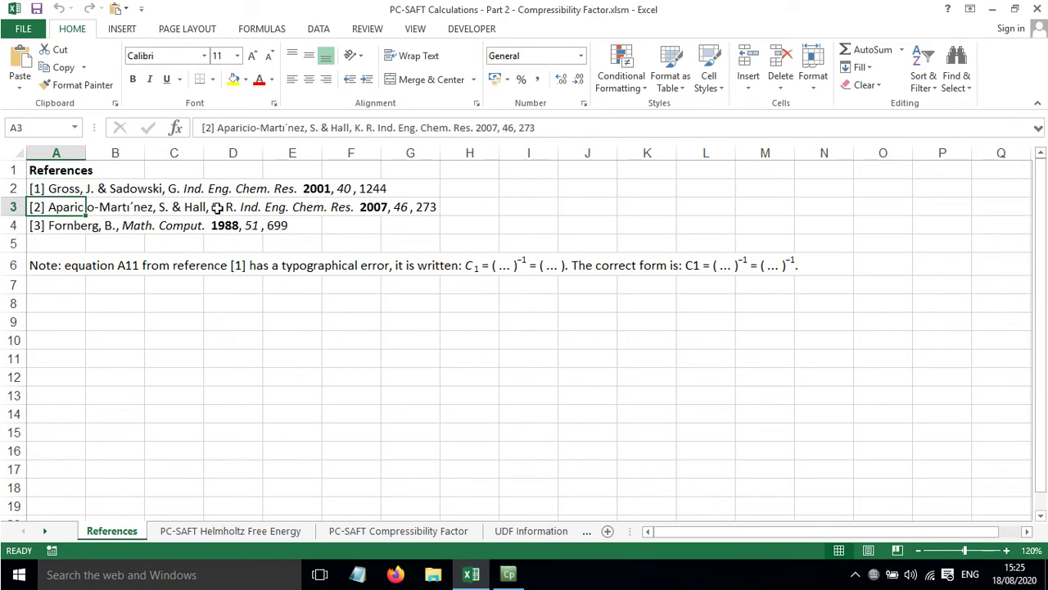
left_click(77, 228)
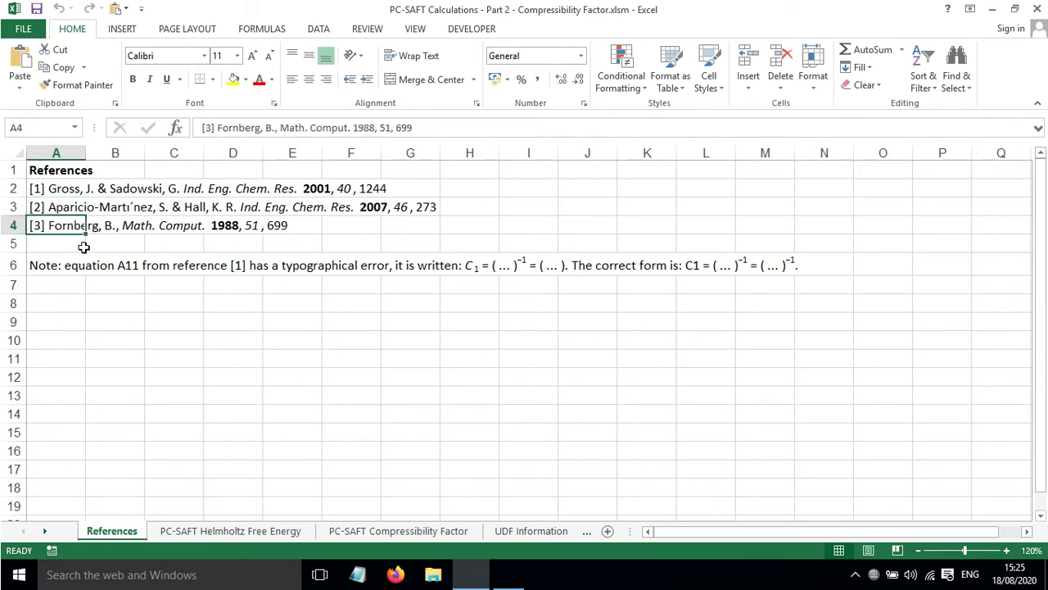
left_click(62, 242)
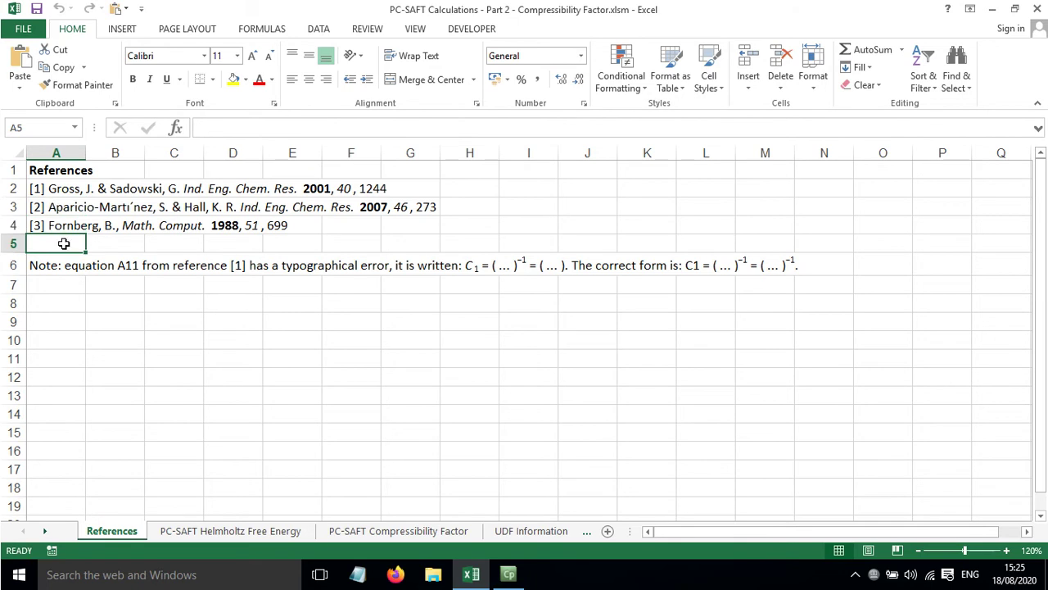
left_click(55, 285)
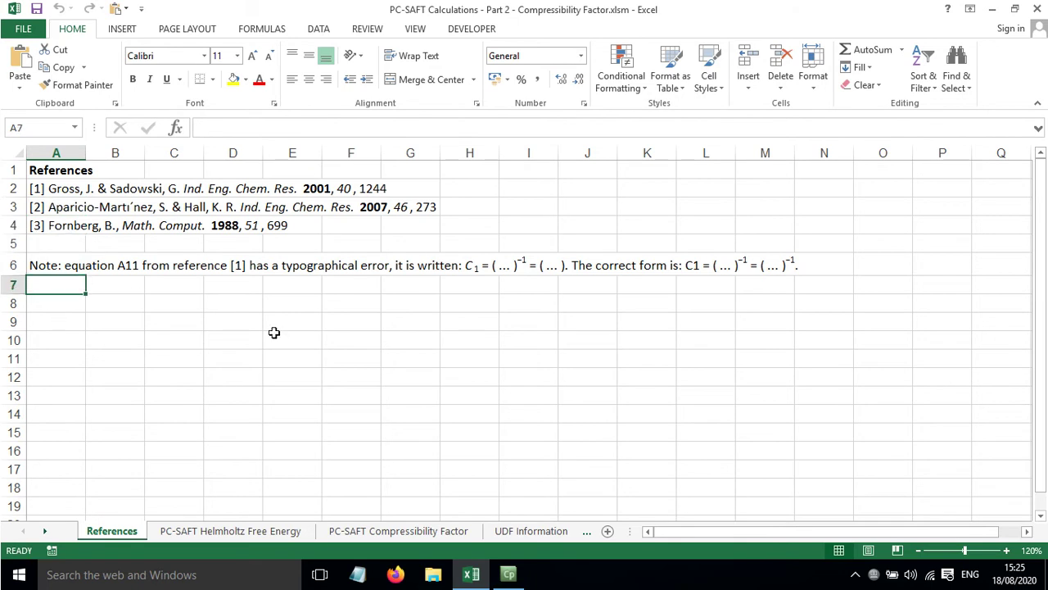
Open the PC-SAFT Helmholtz Free Energy sheet and scroll right to the Residual Helmholtz Free Energy block
left_click(233, 531)
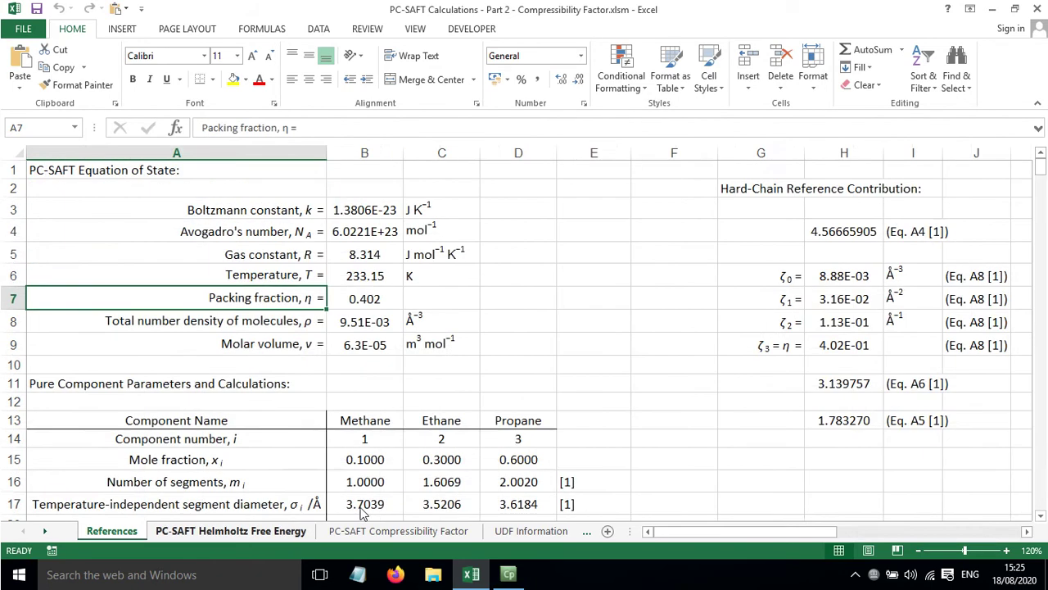
left_click(148, 193)
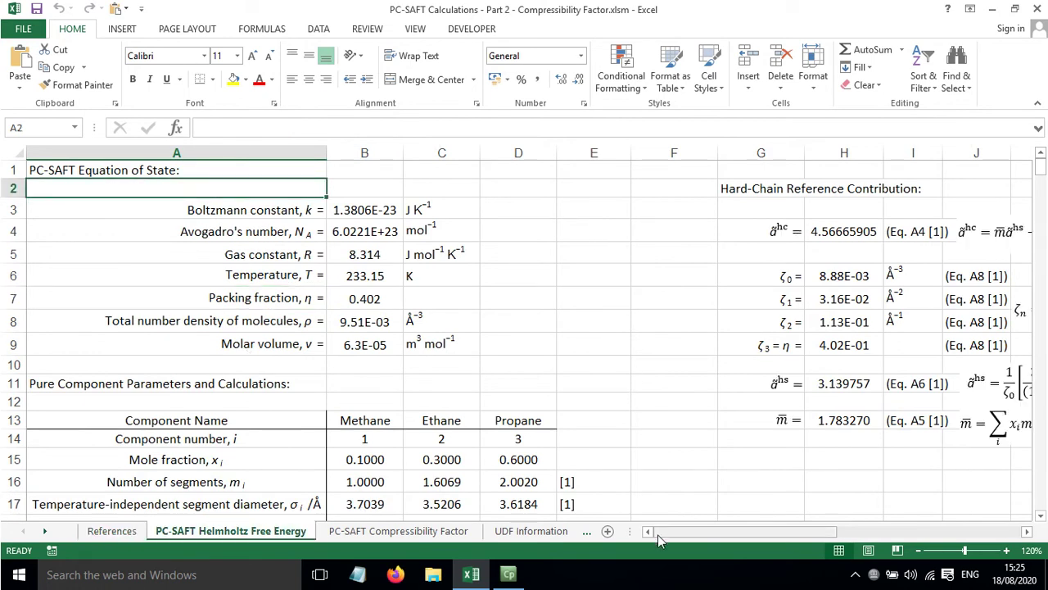
left_click_drag(660, 535, 861, 535)
scroll(818, 444, "down", 3)
scroll(817, 454, "up", 3)
Check the PCSAFTA residual-energy formula in T8 against Eq. A3, then go to the Compressibility Factor sheet
left_click(542, 324)
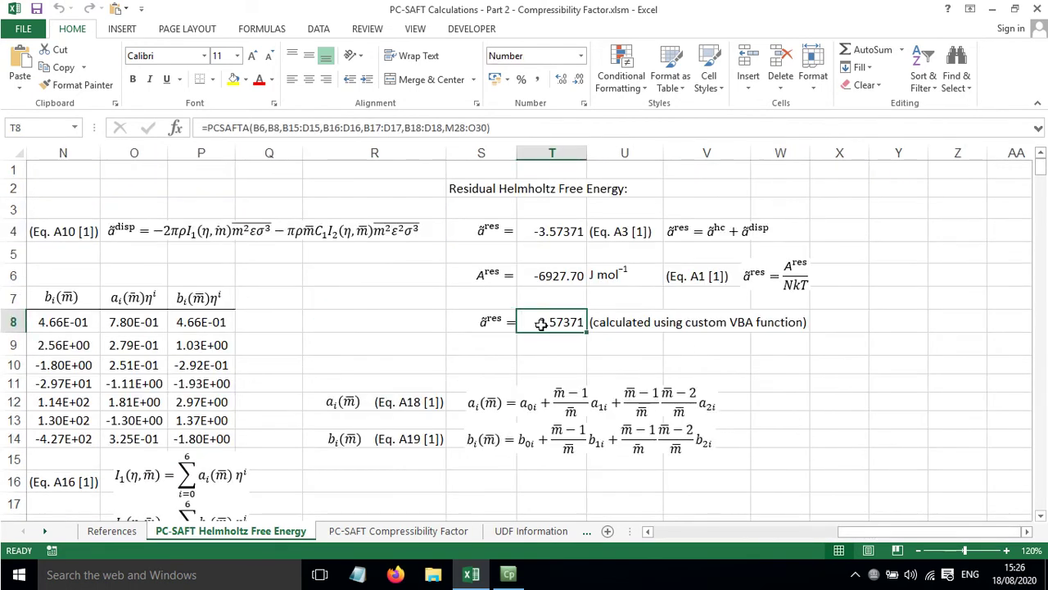
left_click(432, 302)
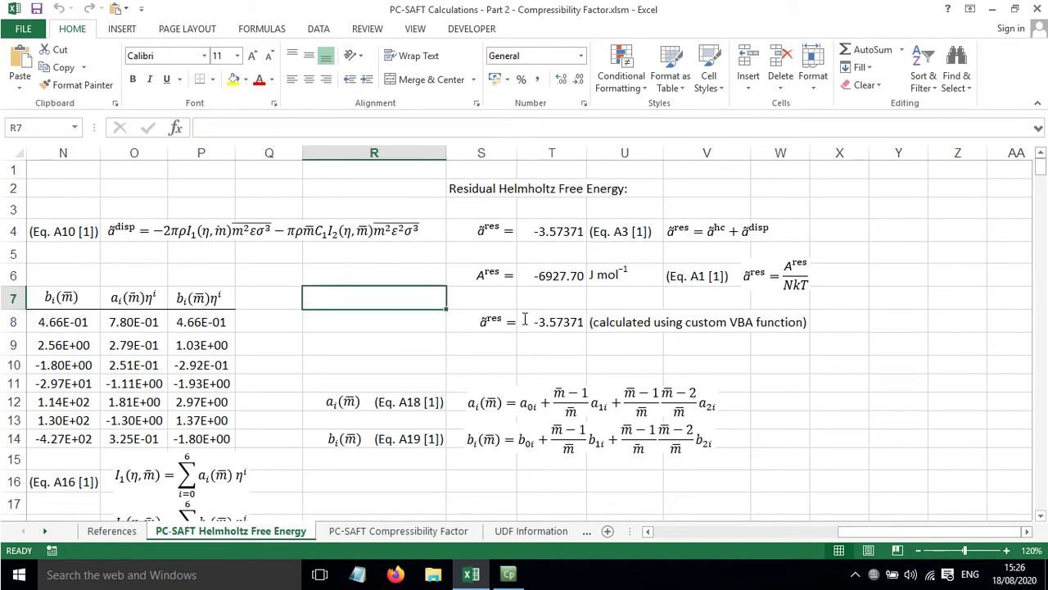
left_click(534, 319)
left_click(399, 531)
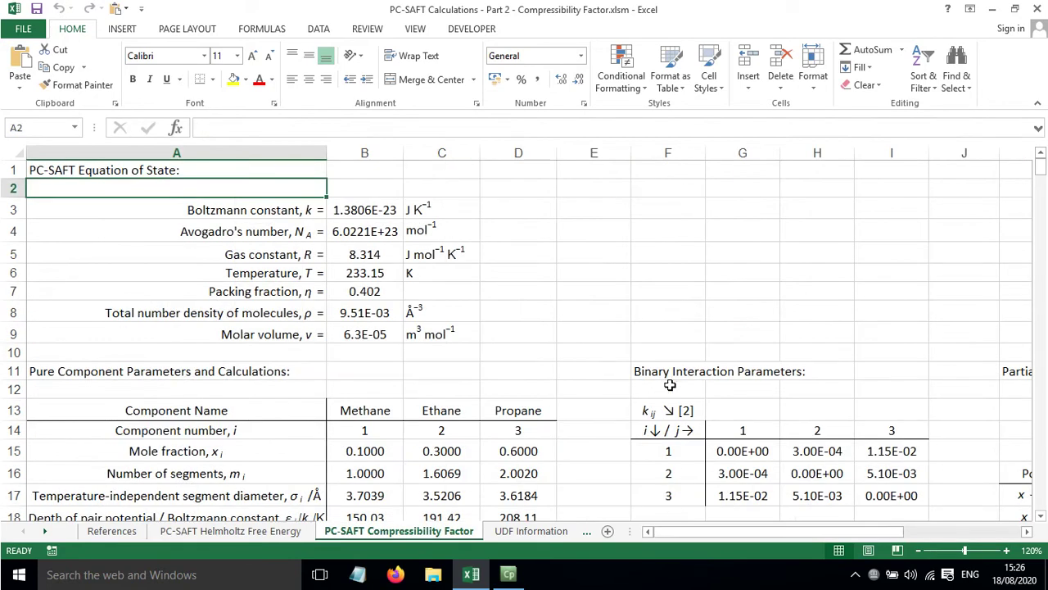
Scroll to show the derivative 1.59327658, the Eq. A22 Z and the VBA Z in row 29, both 1.64049719
scroll(670, 385, "down", 2)
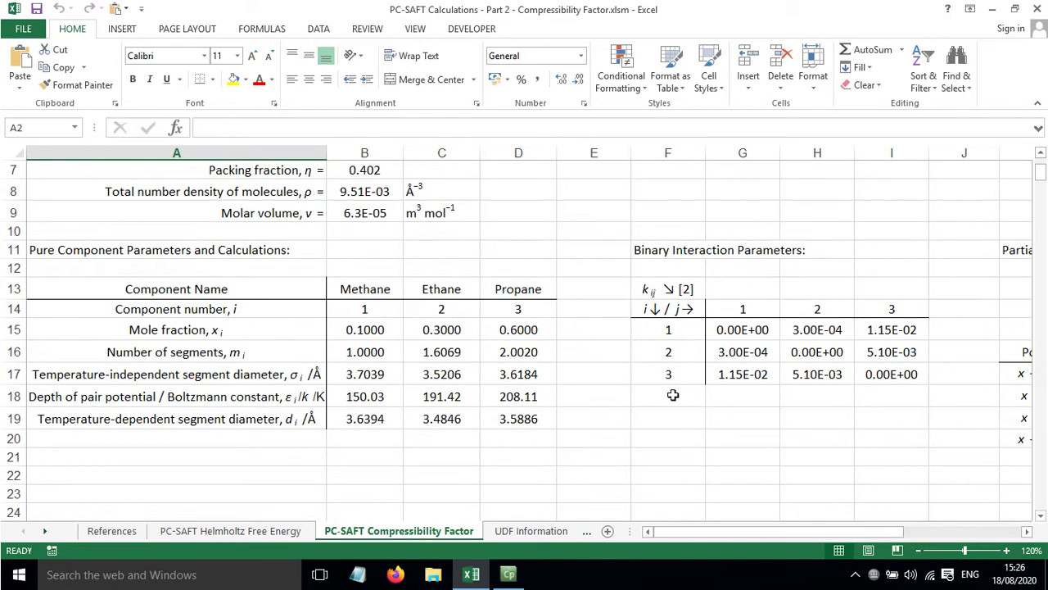
scroll(674, 391, "up", 2)
scroll(672, 395, "down", 1)
scroll(673, 395, "down", 2)
left_click_drag(681, 531, 765, 531)
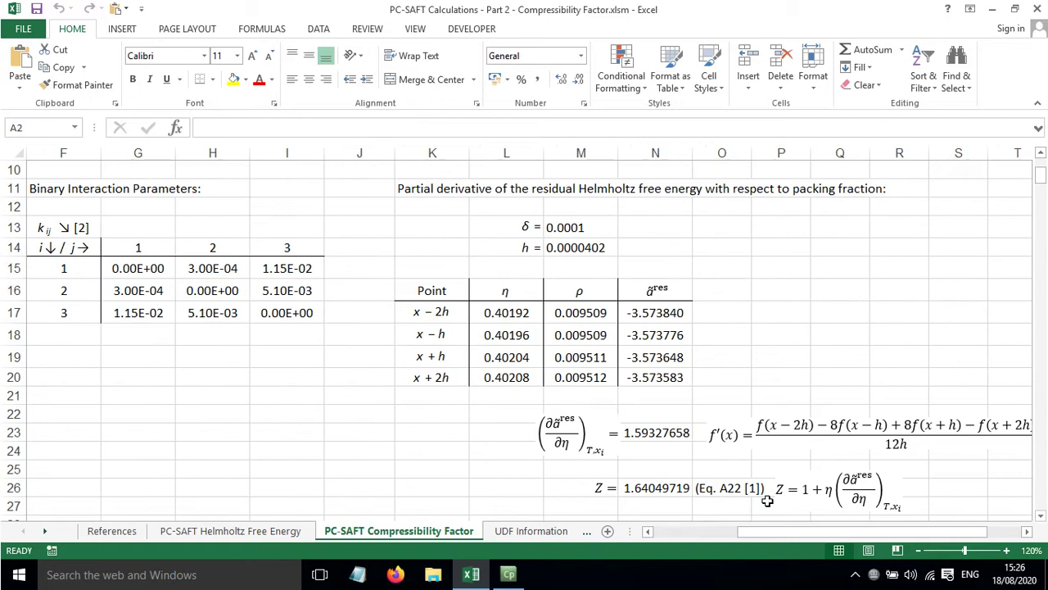
scroll(770, 471, "up", 2)
scroll(755, 469, "down", 2)
scroll(729, 420, "down", 1)
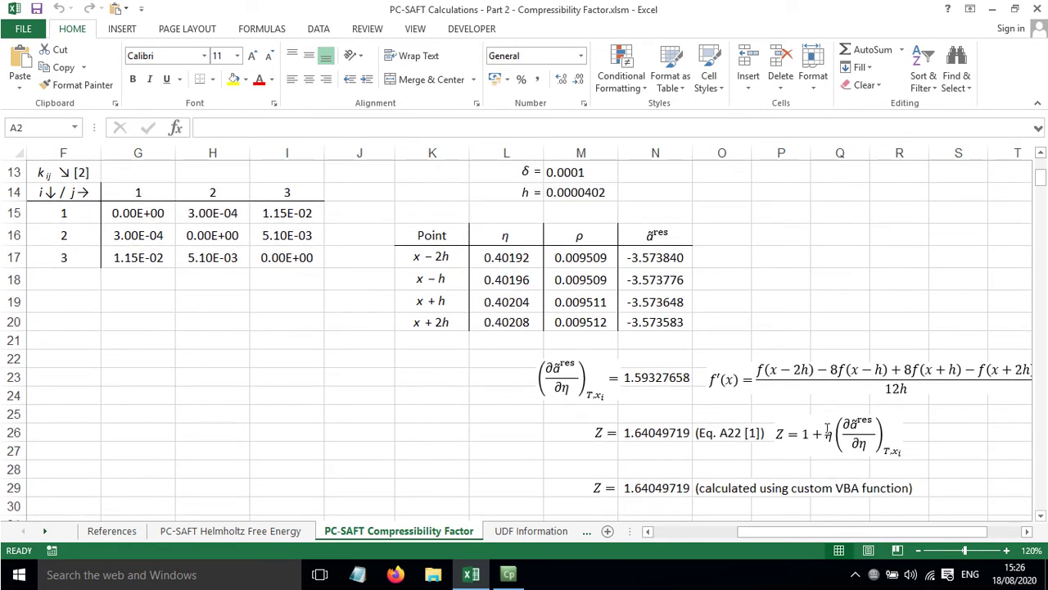
left_click(722, 445)
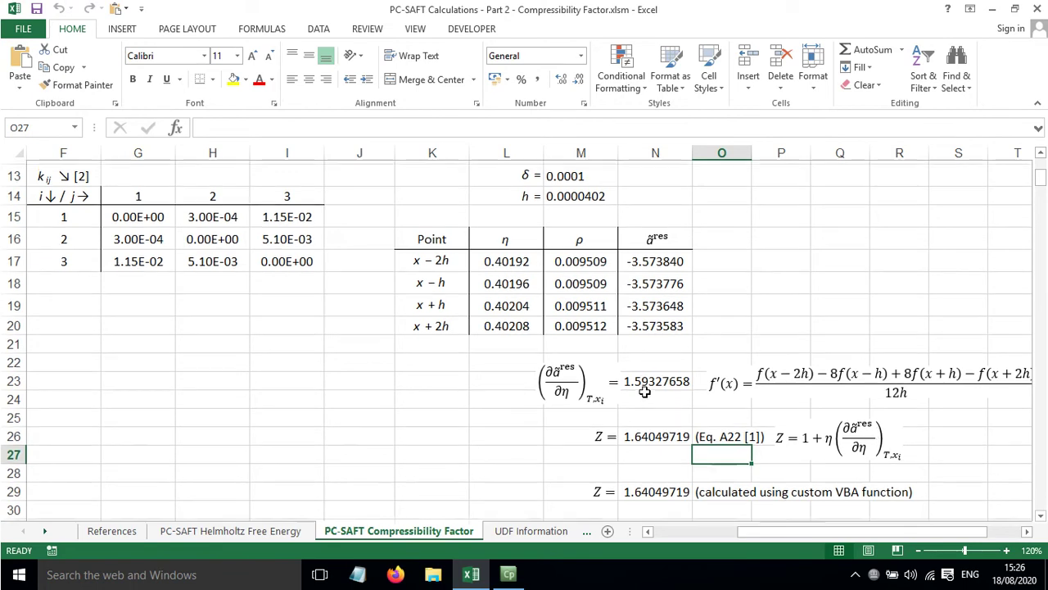
scroll(668, 393, "up", 3)
mouse_move(755, 532)
left_mouse_down()
mouse_move(778, 529)
mouse_move(687, 533)
mouse_move(754, 531)
left_mouse_up()
scroll(735, 377, "down", 1)
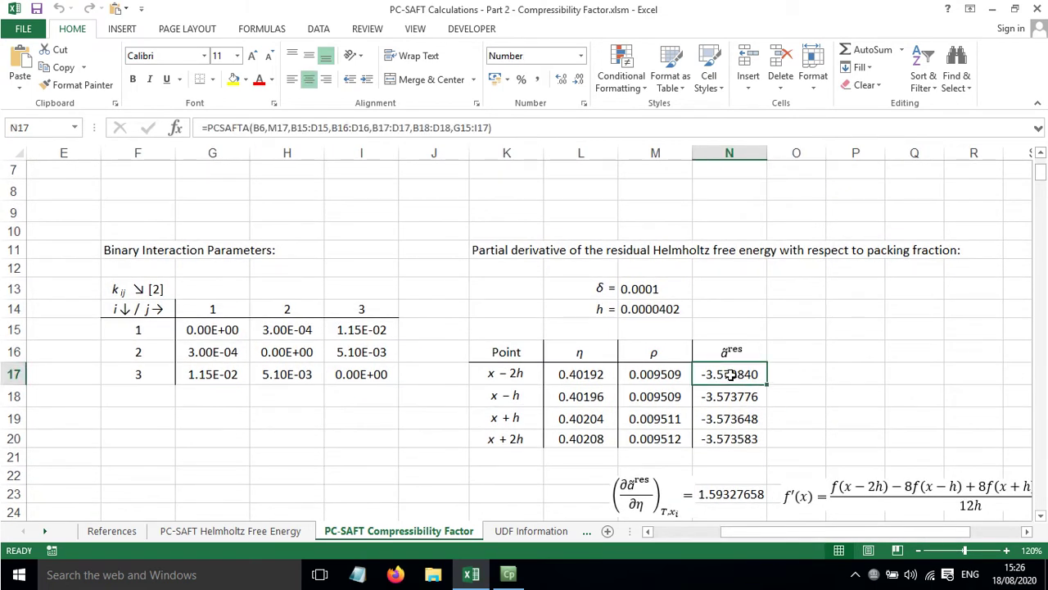
double_click(730, 374)
key("Escape")
left_click(720, 399)
double_click(718, 401)
key("Escape")
double_click(718, 409)
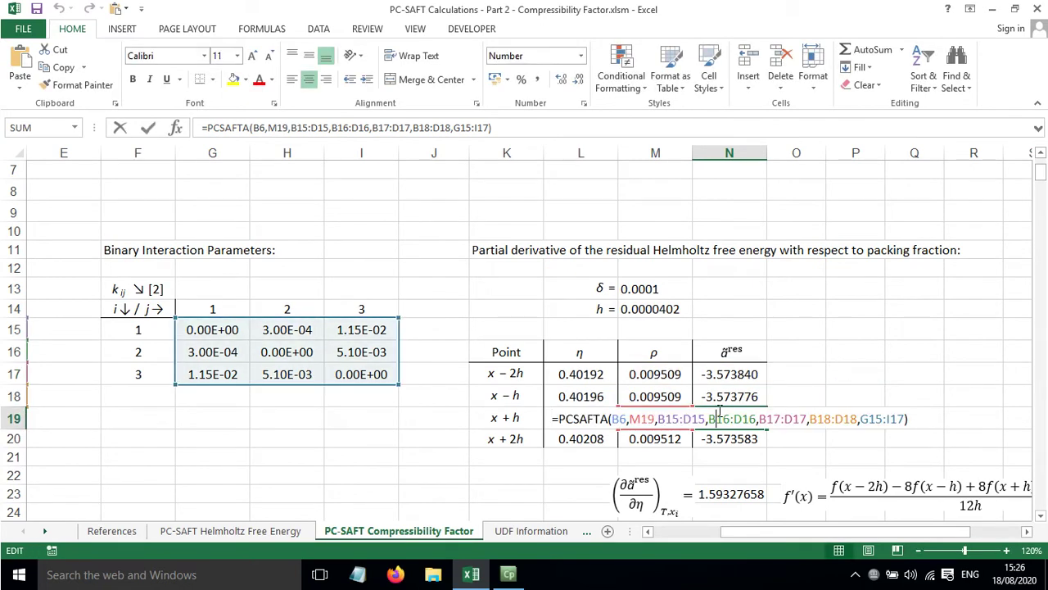
key("Escape")
key("Down")
key("F2")
key("Escape")
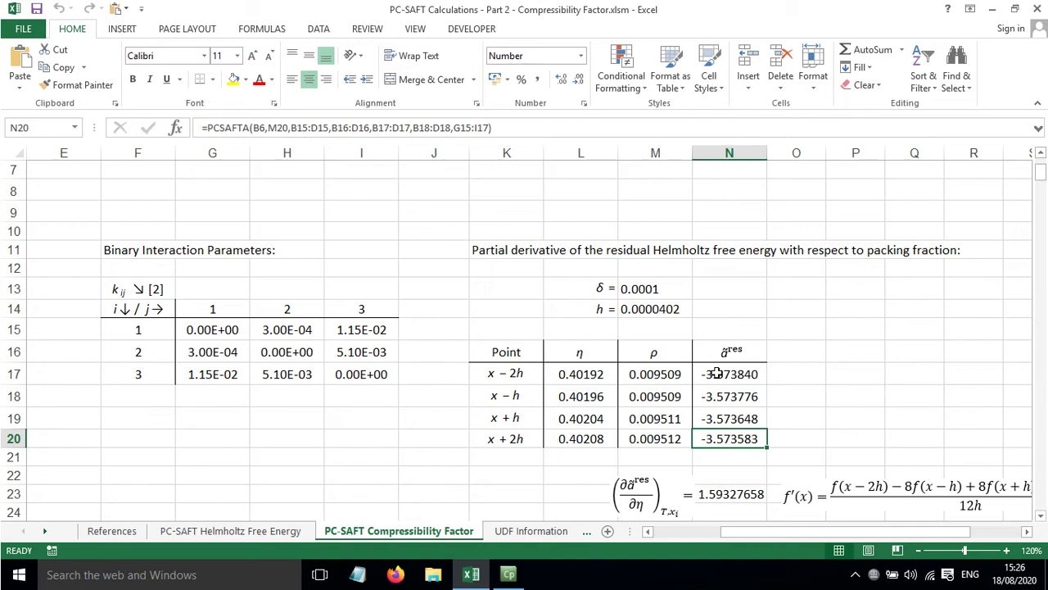
left_click(718, 374)
left_click(719, 400)
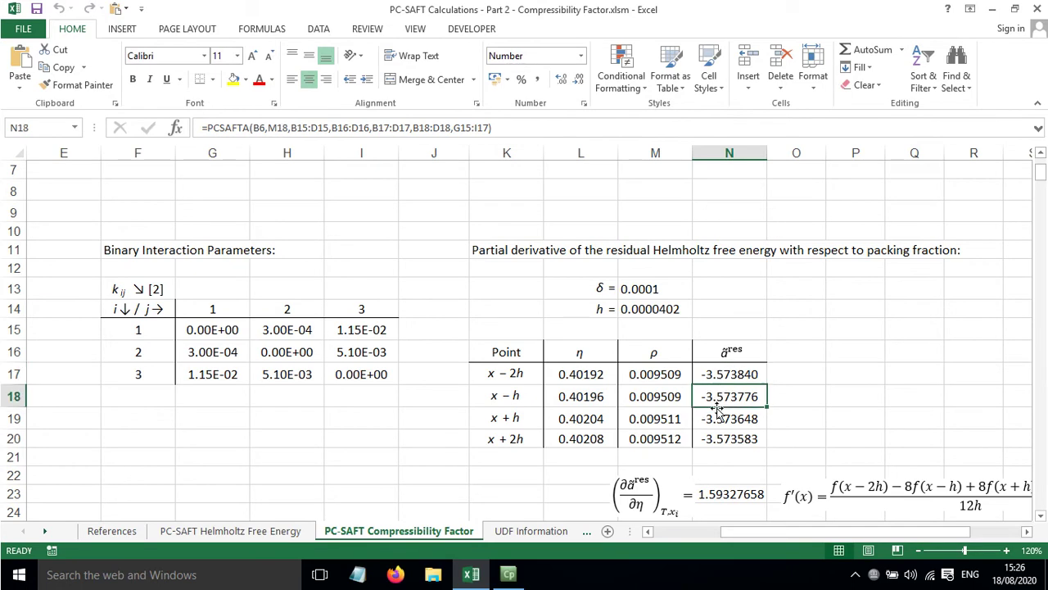
left_click(718, 418)
left_click(718, 439)
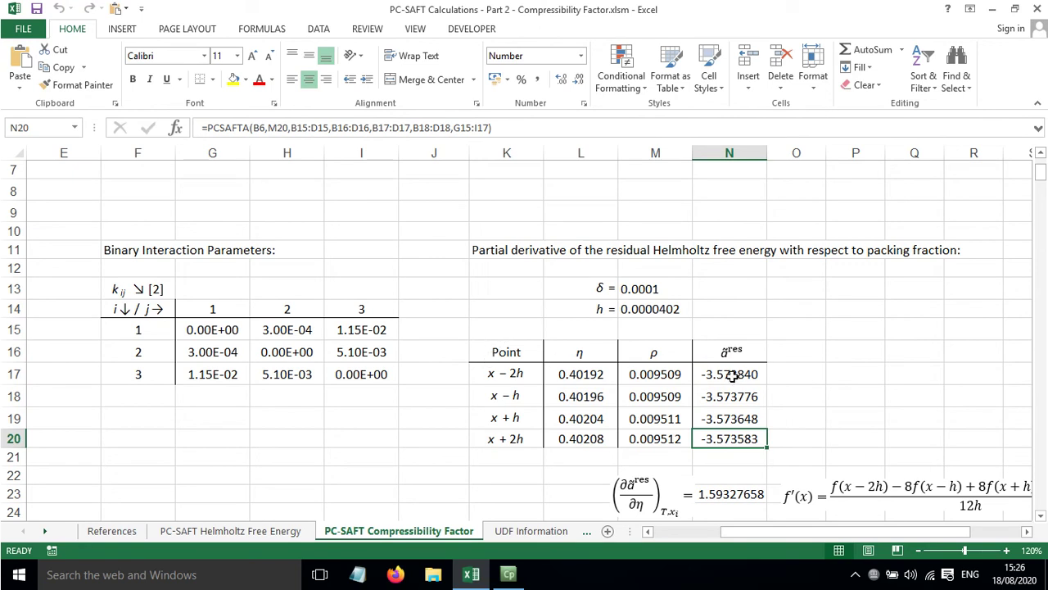
left_click(569, 373)
left_click(569, 396)
left_click(572, 418)
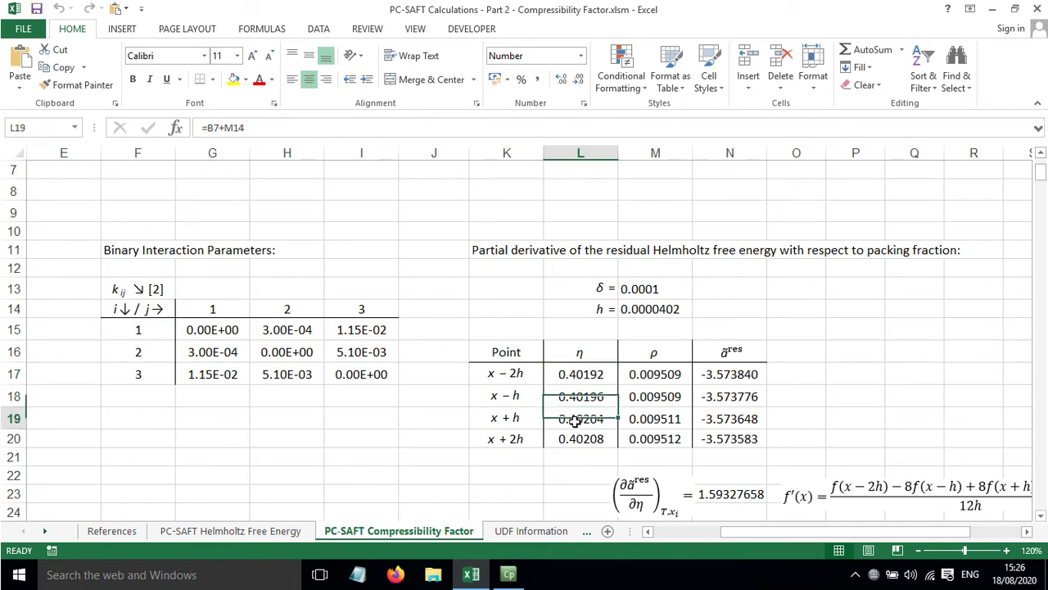
left_click(575, 438)
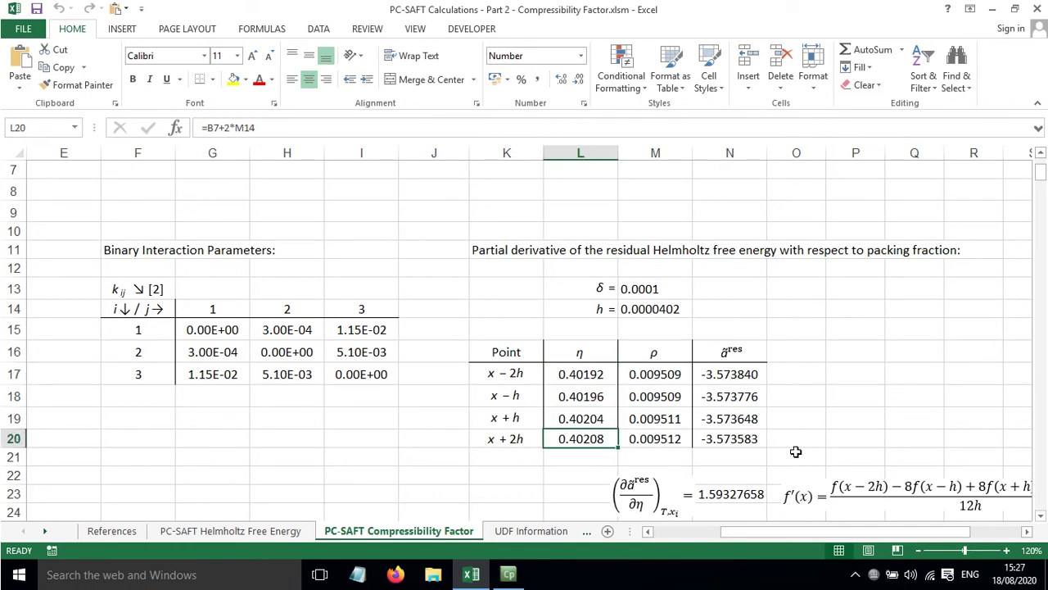
scroll(800, 381, "down", 1)
left_click_drag(819, 529, 876, 537)
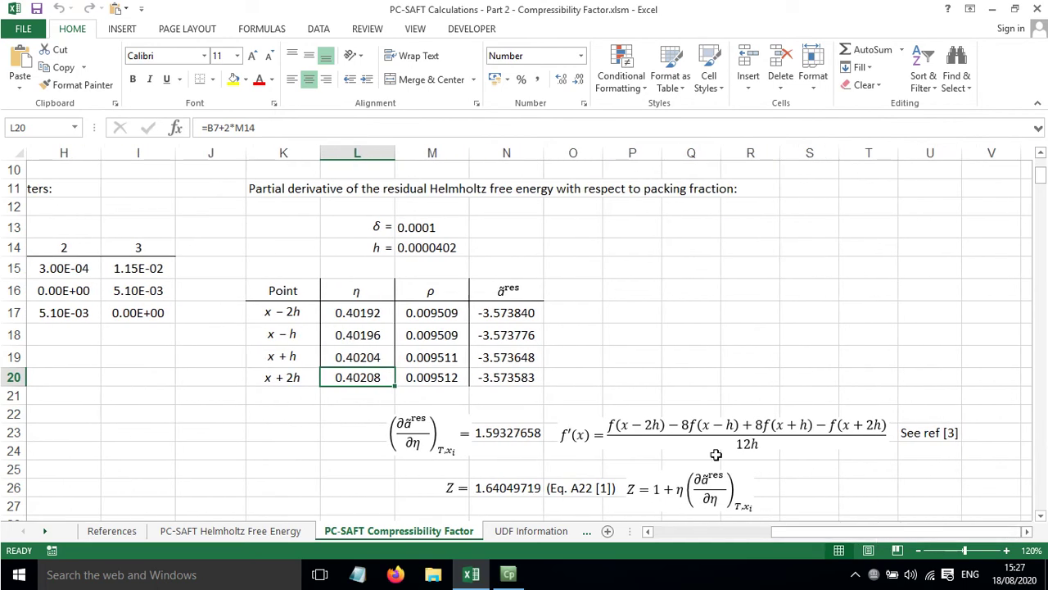
left_click(907, 433)
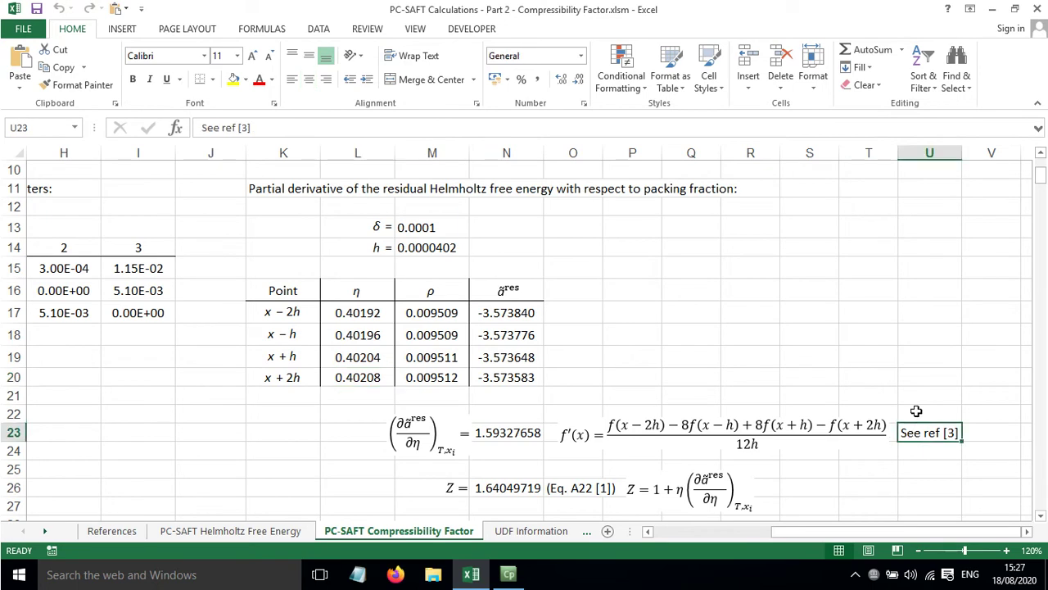
left_click(920, 411)
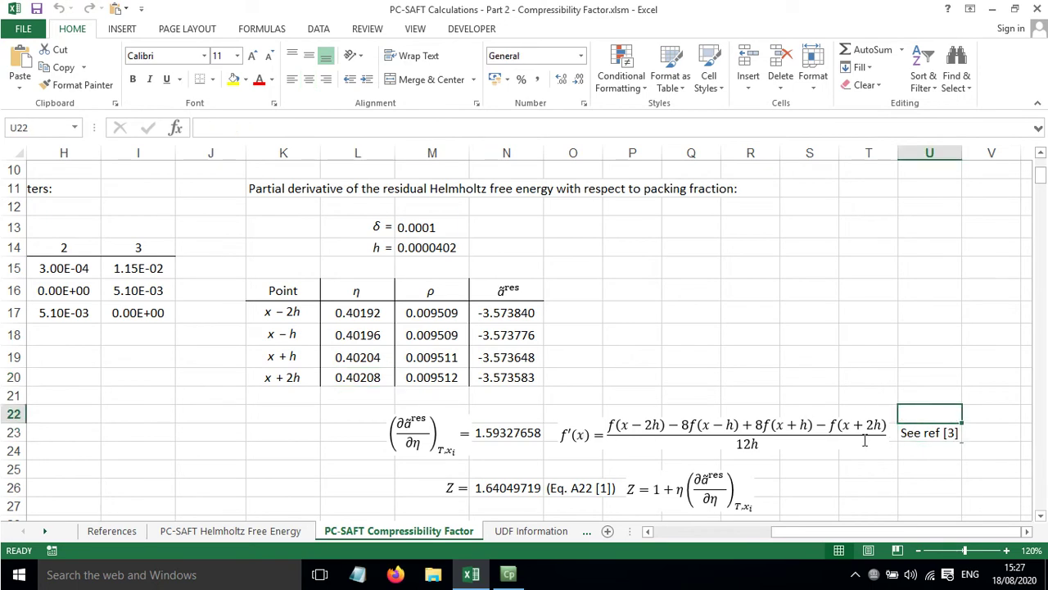
left_click(915, 450)
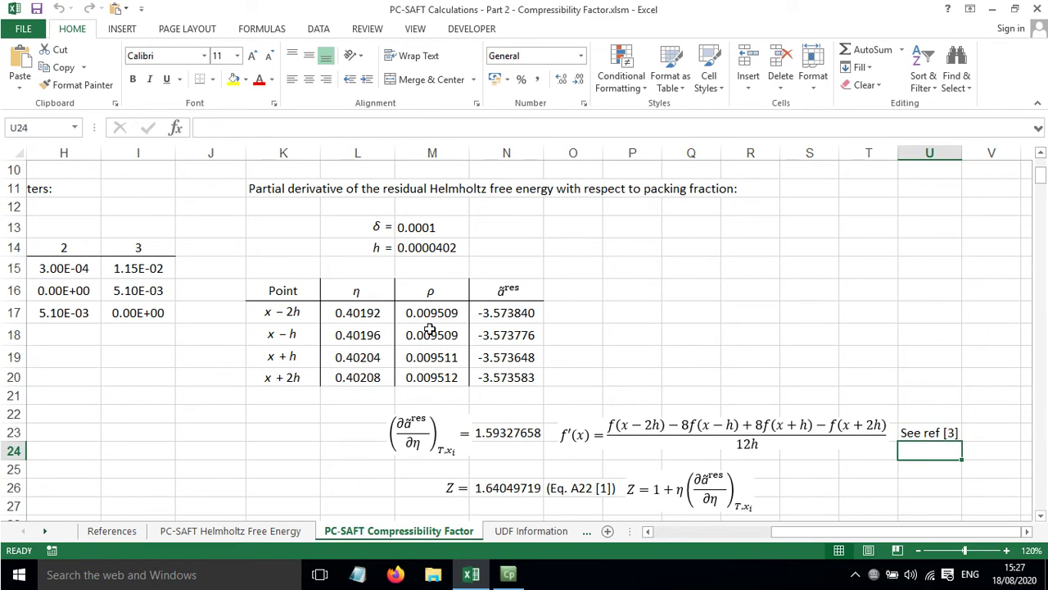
left_click(345, 312)
left_click(339, 334)
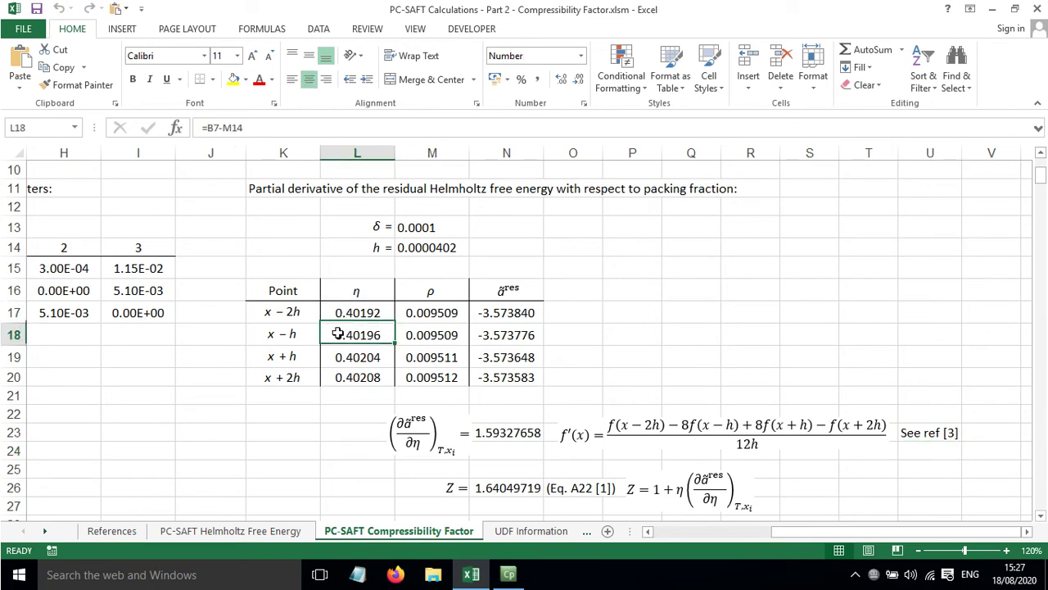
left_click(341, 356)
left_click(342, 375)
left_click(352, 309)
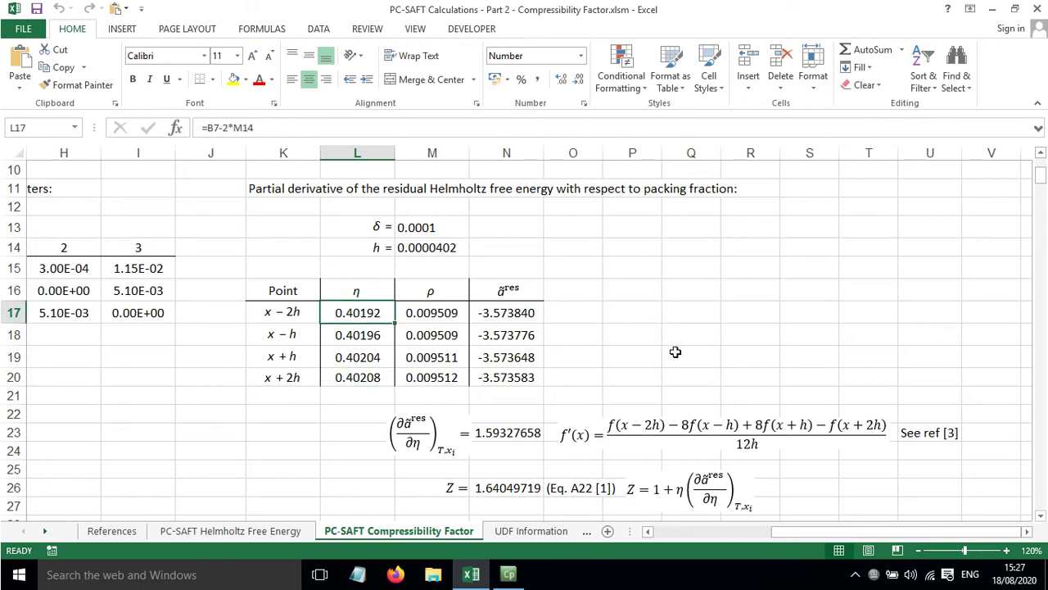
left_click_drag(776, 531, 702, 530)
double_click(733, 312)
scroll(557, 412, "up", 3)
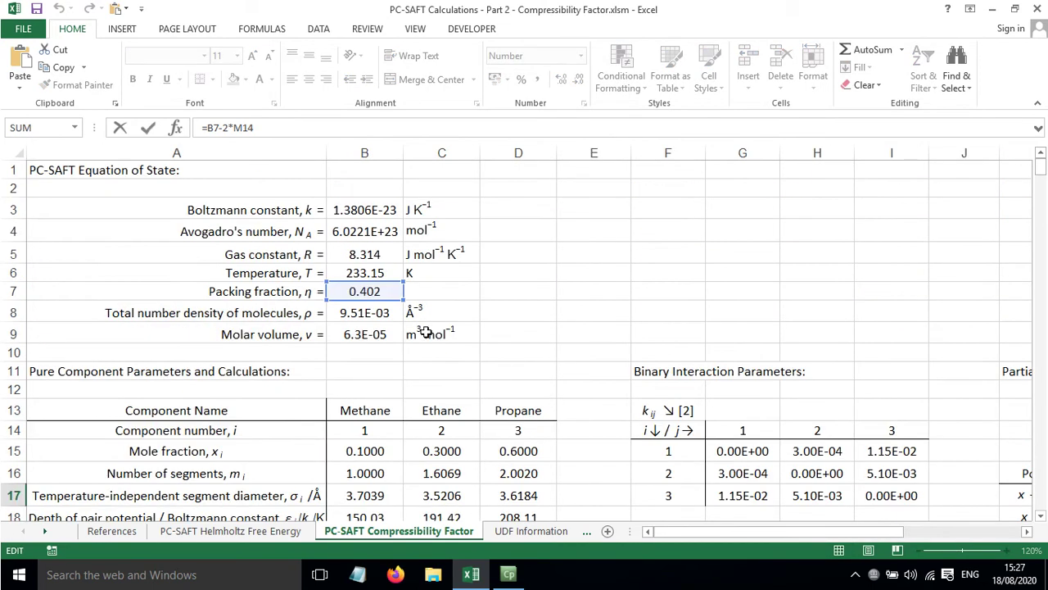
scroll(763, 531, "right", 10)
scroll(763, 531, "down", 1)
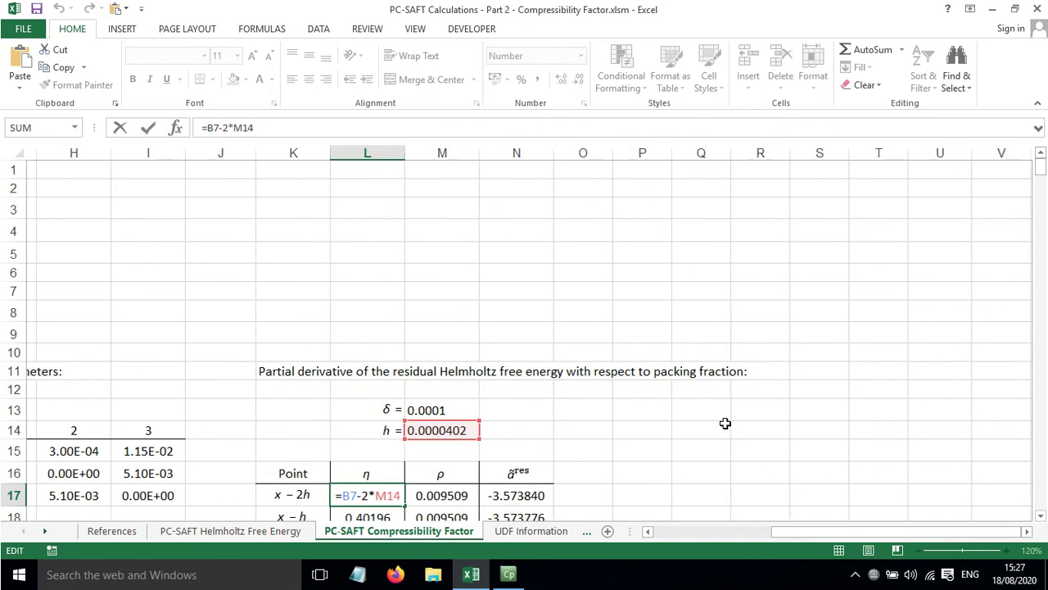
scroll(724, 423, "down", 2)
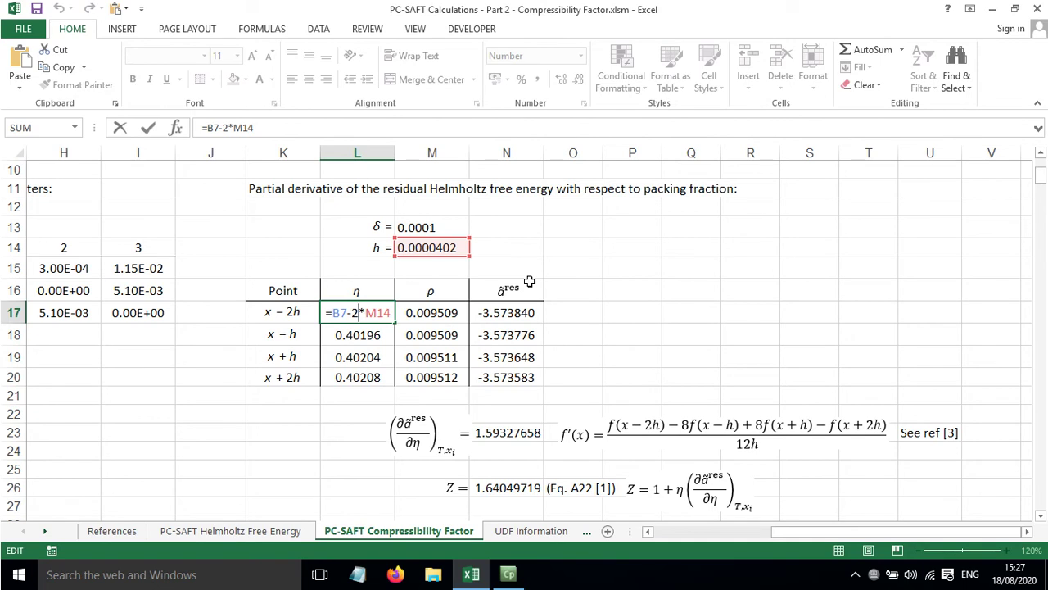
key("Escape")
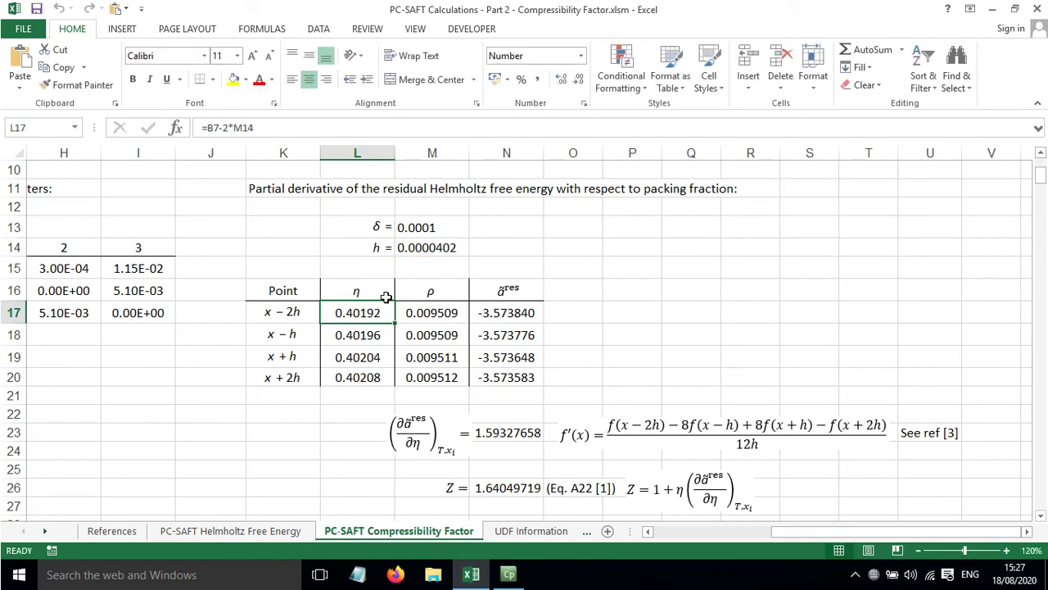
double_click(354, 333)
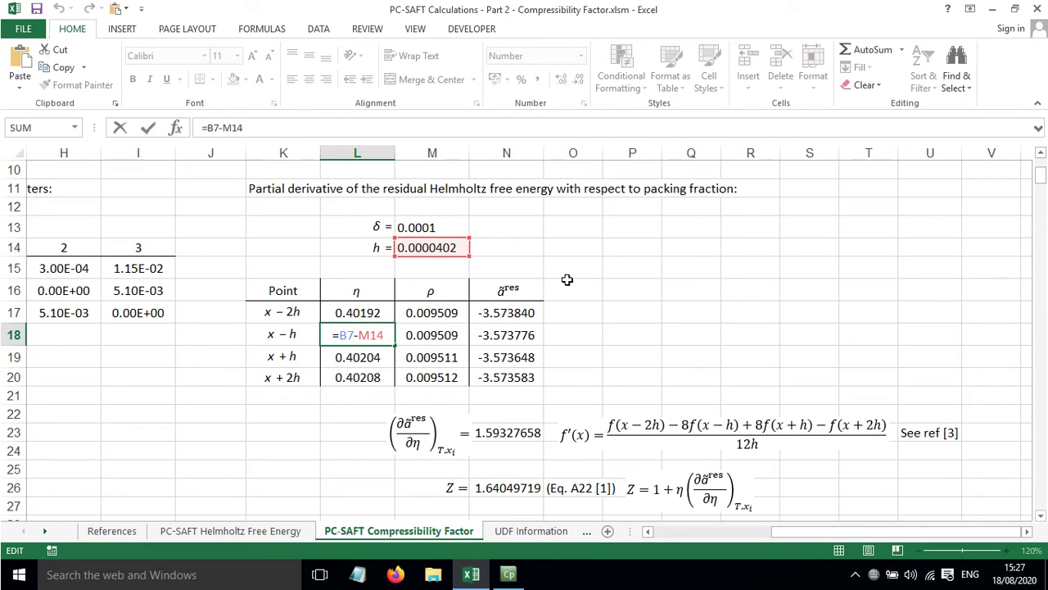
key("Return")
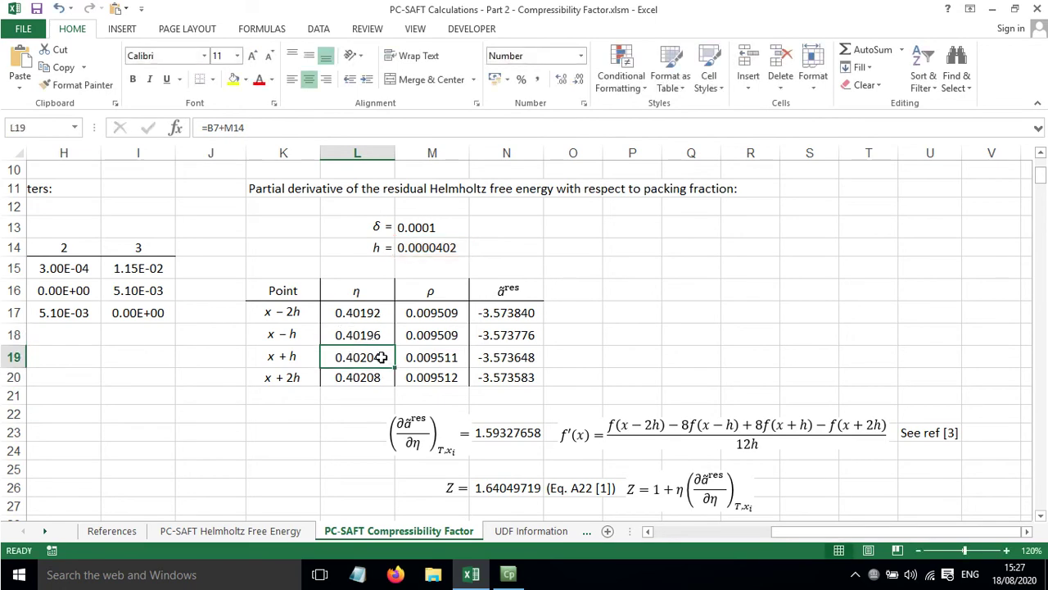
double_click(352, 357)
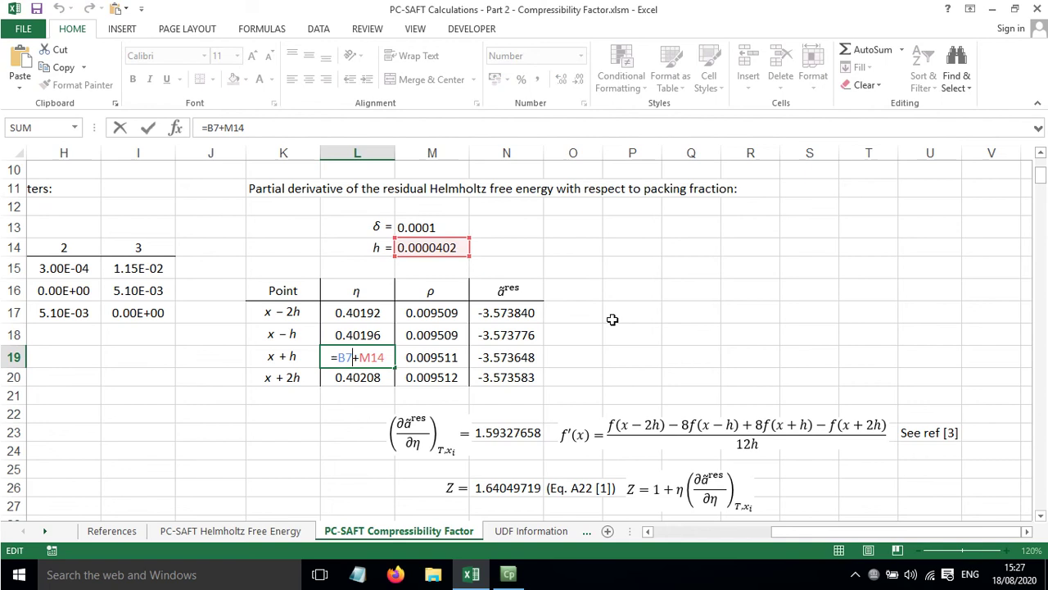
key("Return")
double_click(366, 377)
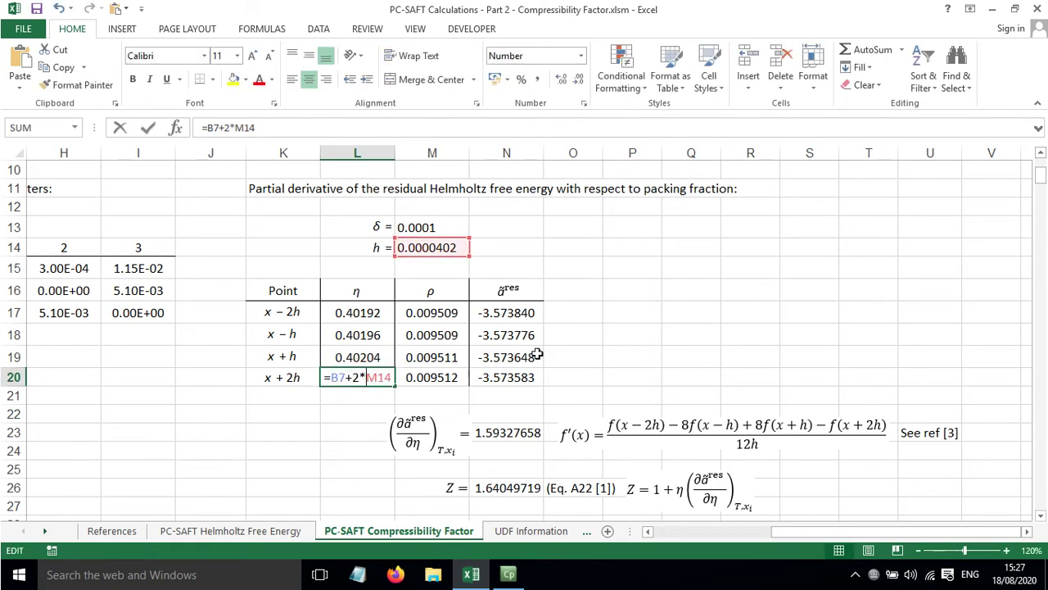
key("Return")
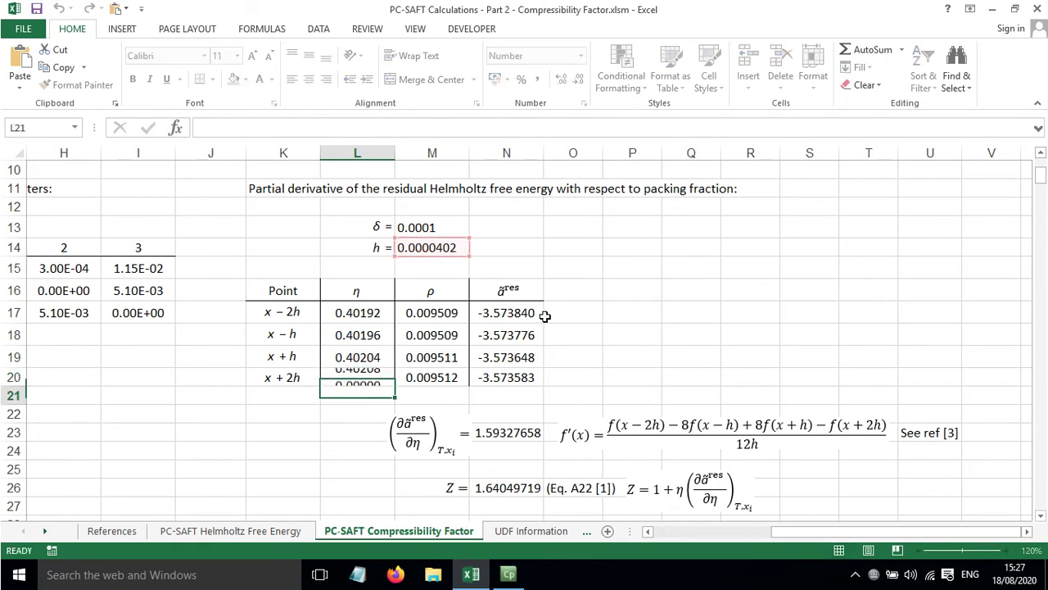
double_click(407, 247)
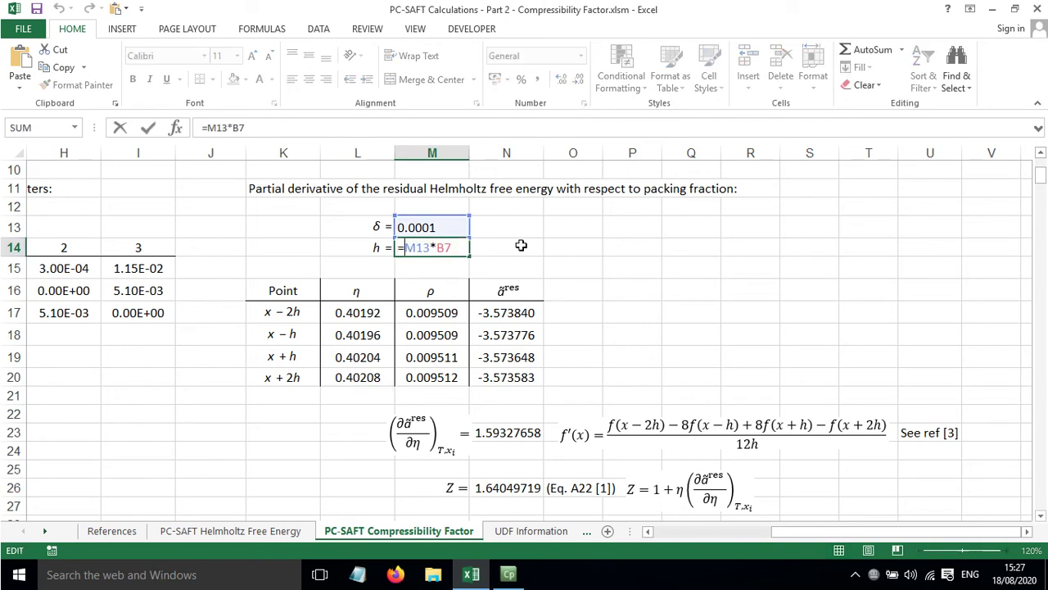
left_click_drag(807, 535, 763, 531)
scroll(426, 383, "up", 3)
scroll(772, 466, "down", 1)
scroll(772, 465, "down", 1)
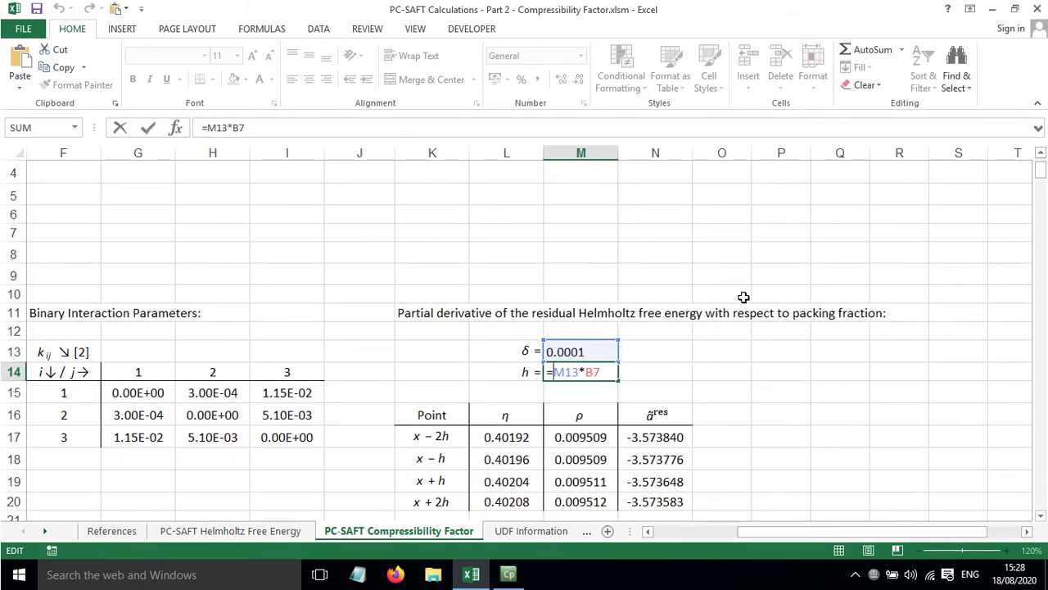
key("Return")
left_click(578, 348)
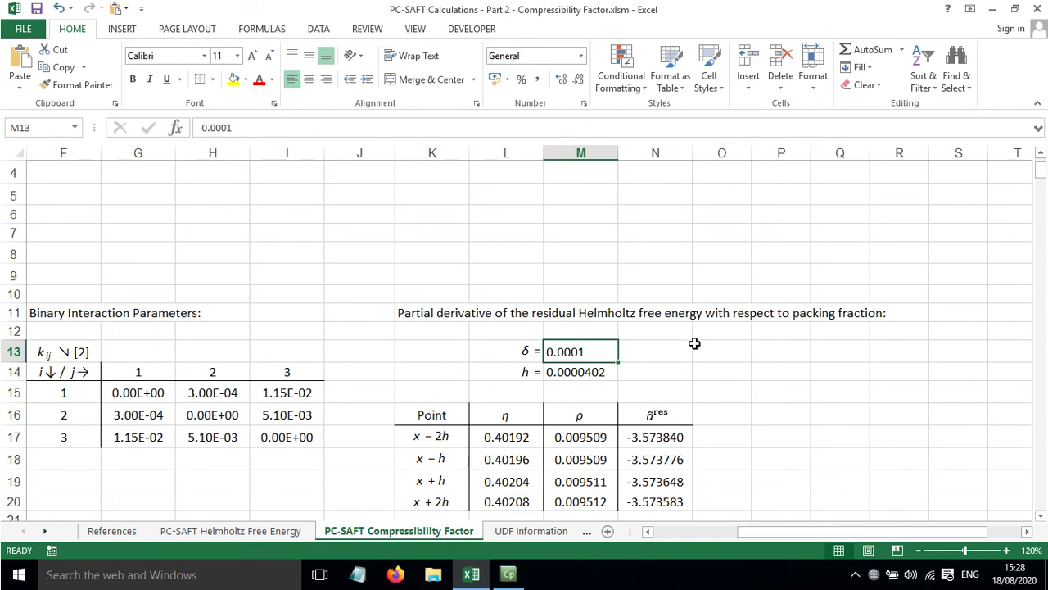
scroll(695, 339, "down", 1)
left_click_drag(742, 531, 778, 530)
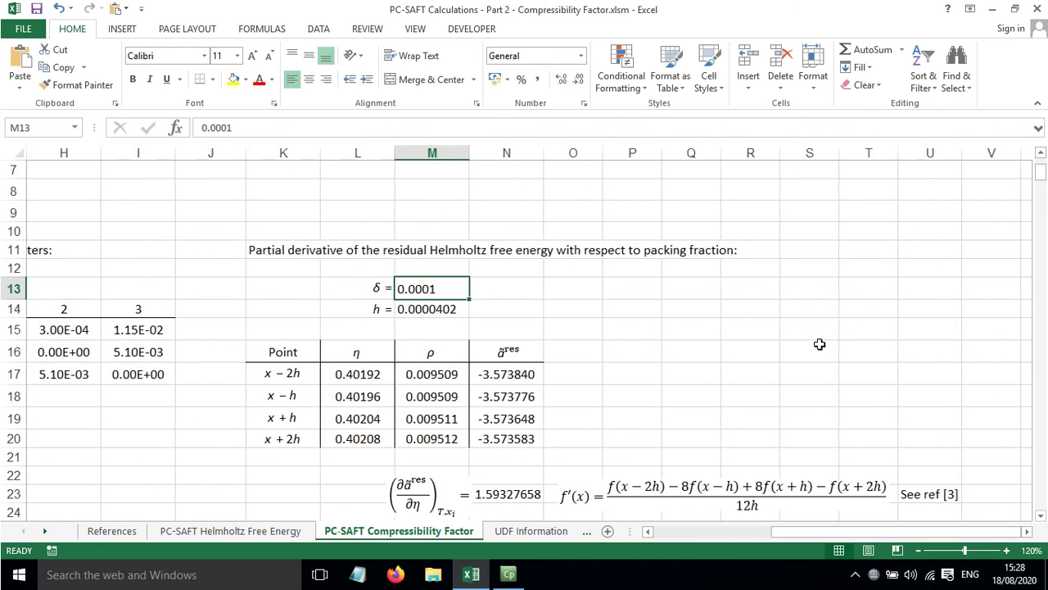
scroll(820, 343, "down", 2)
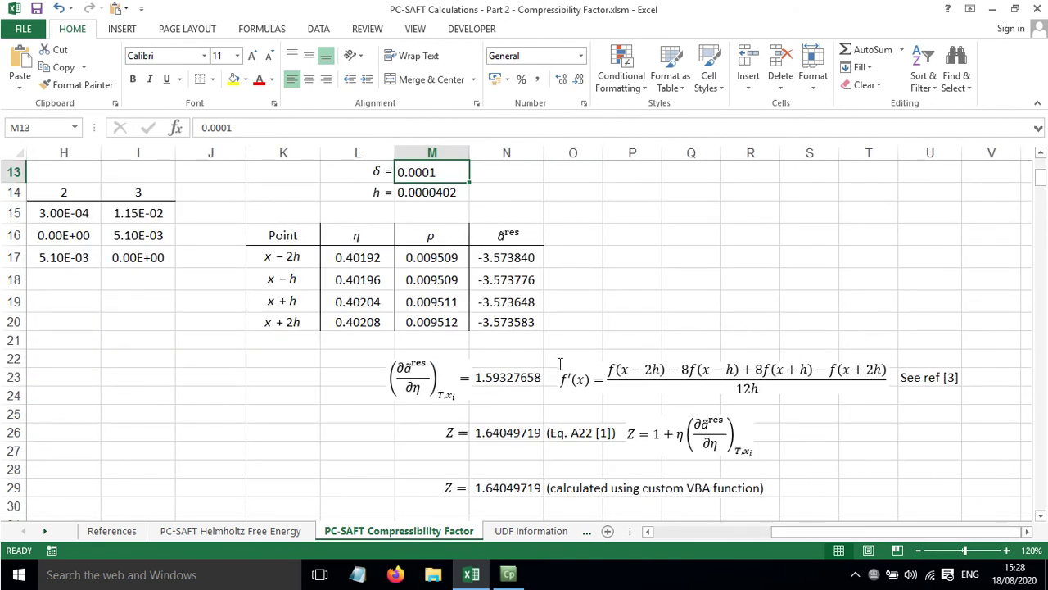
left_click(495, 376)
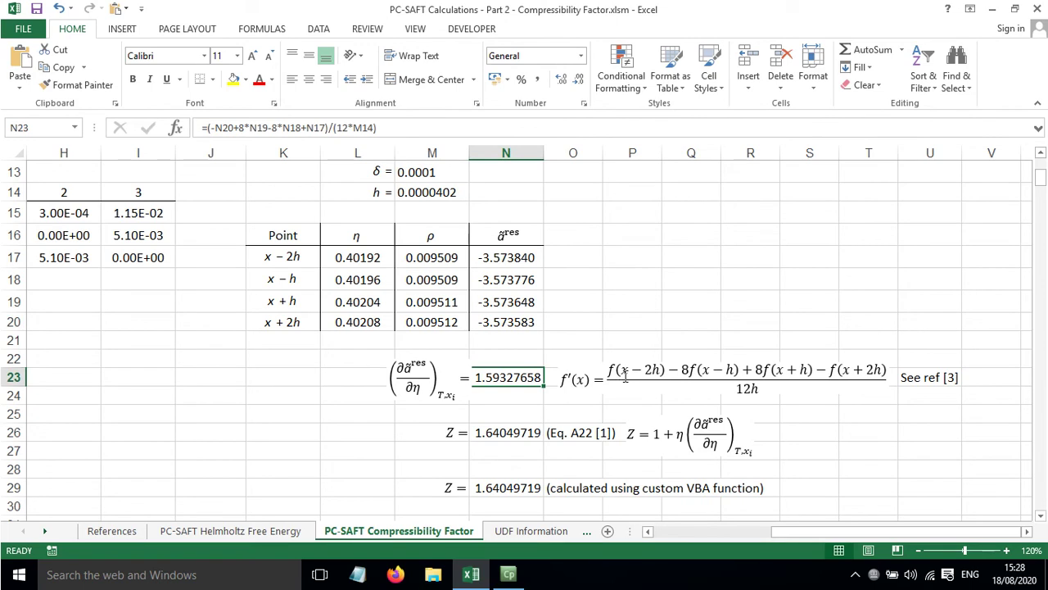
double_click(532, 377)
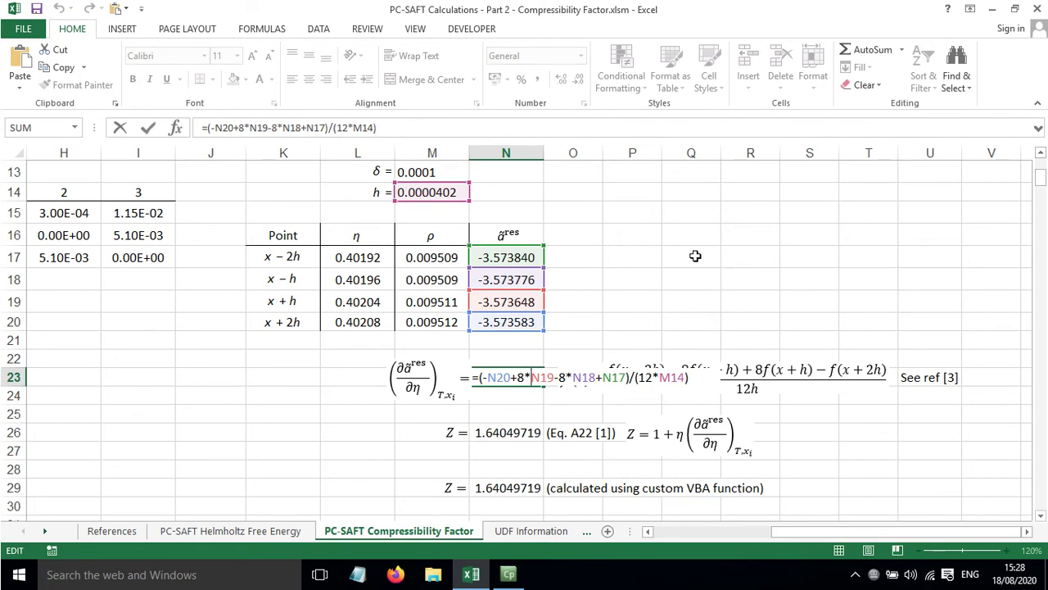
key("Return")
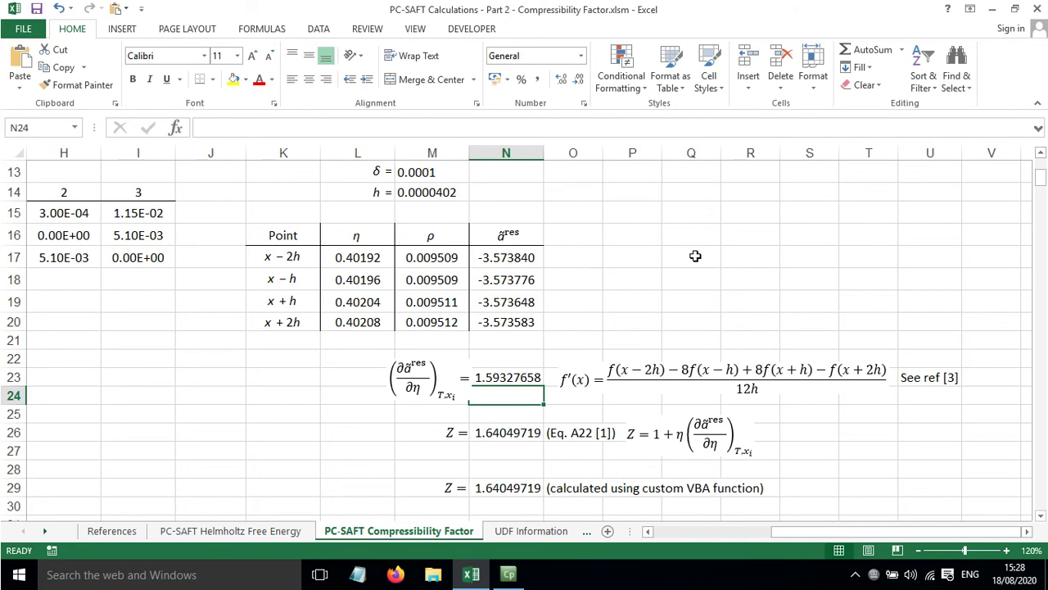
left_click(491, 421)
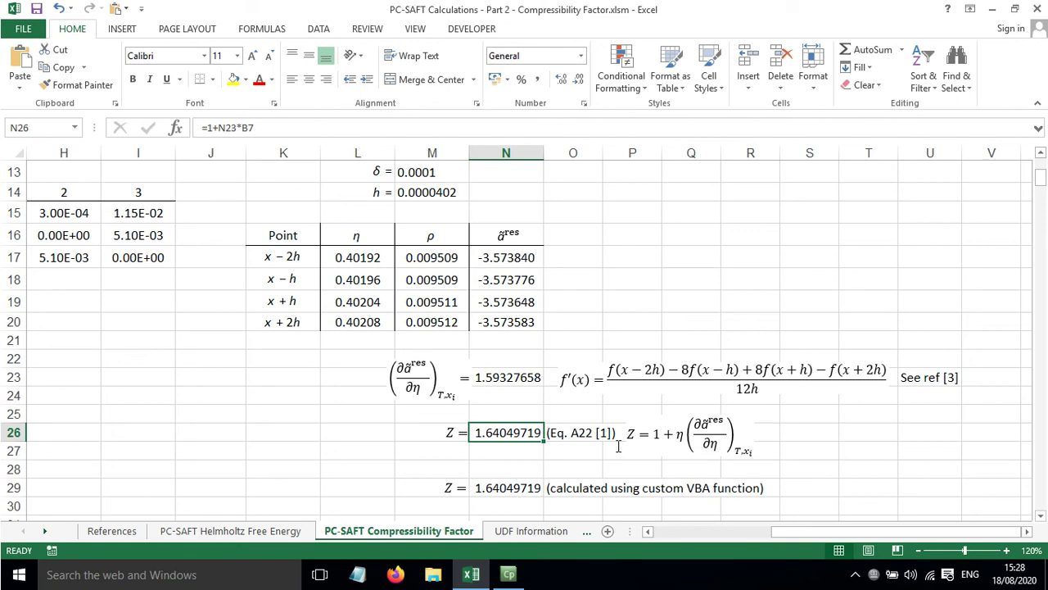
Commit =1+N23*B7 in N26, giving Z = 1.64049719
double_click(507, 434)
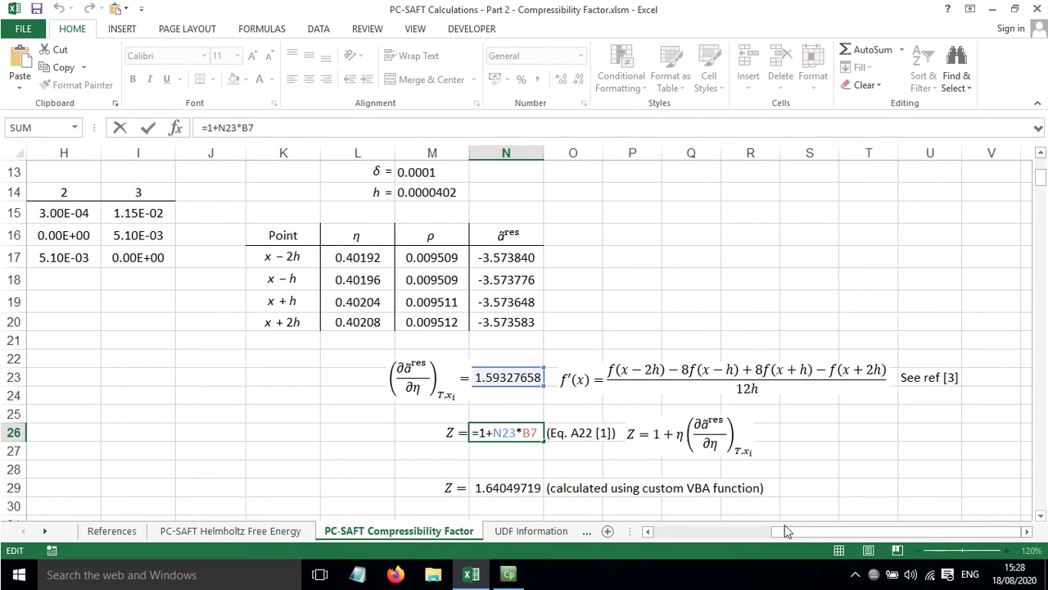
left_click_drag(789, 533, 684, 535)
scroll(491, 426, "up", 4)
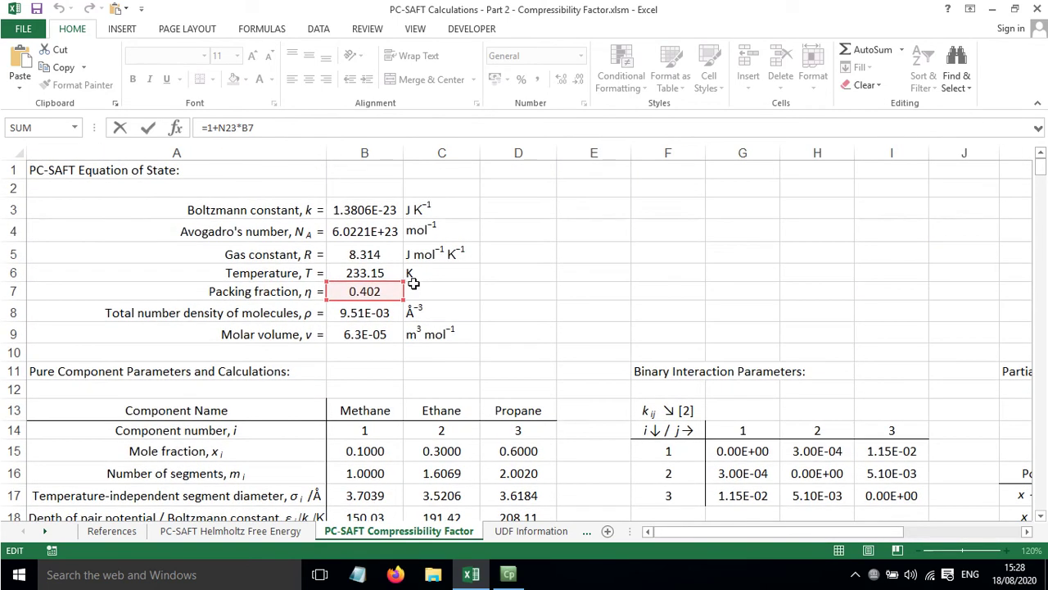
key("Return")
Compare it with the PCSAFTZ formula result in N29, also 1.64049719
key("Up")
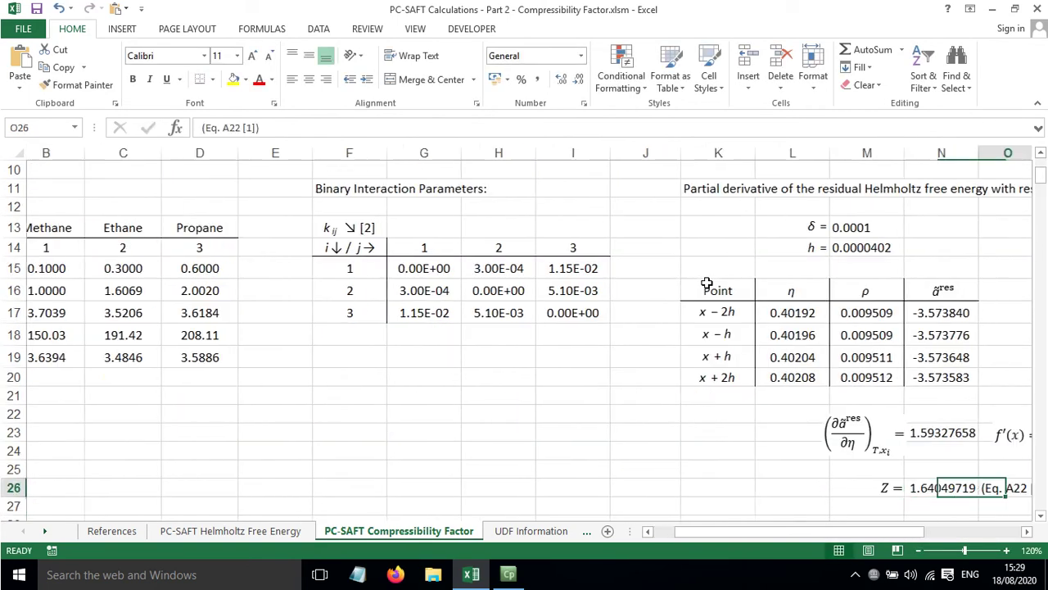
key("Down")
key("Down")
key("Down")
key("Down")
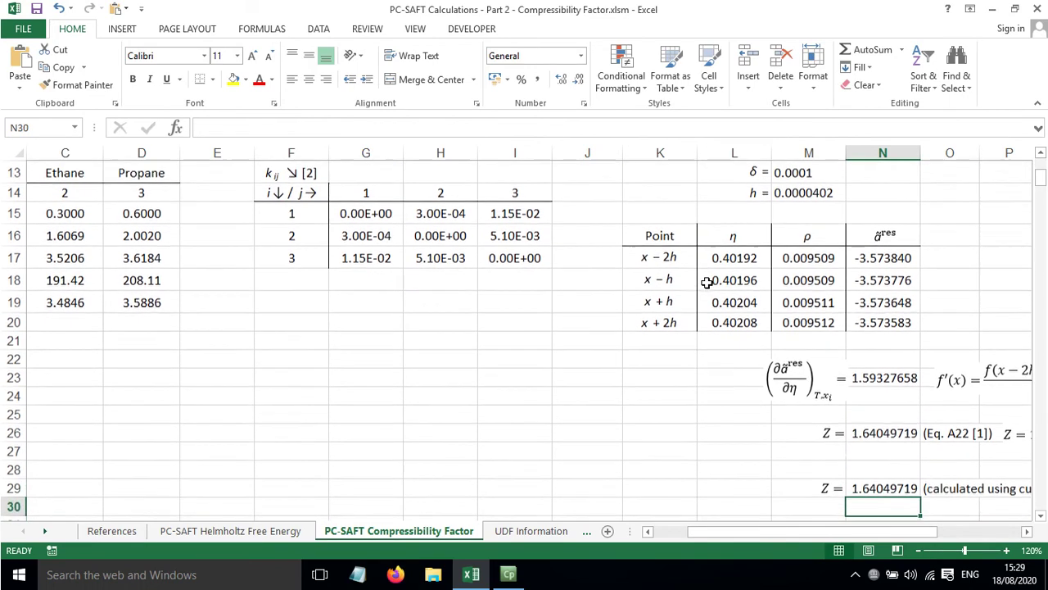
key("Up")
key("Right")
key("Right")
key("Right")
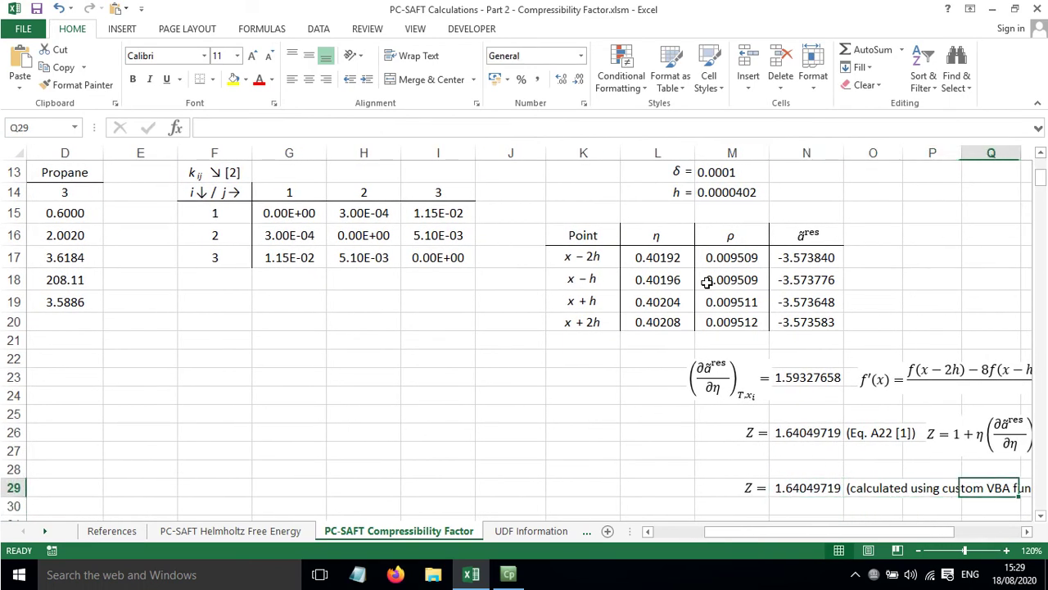
key("Left")
key("Left")
key("Left")
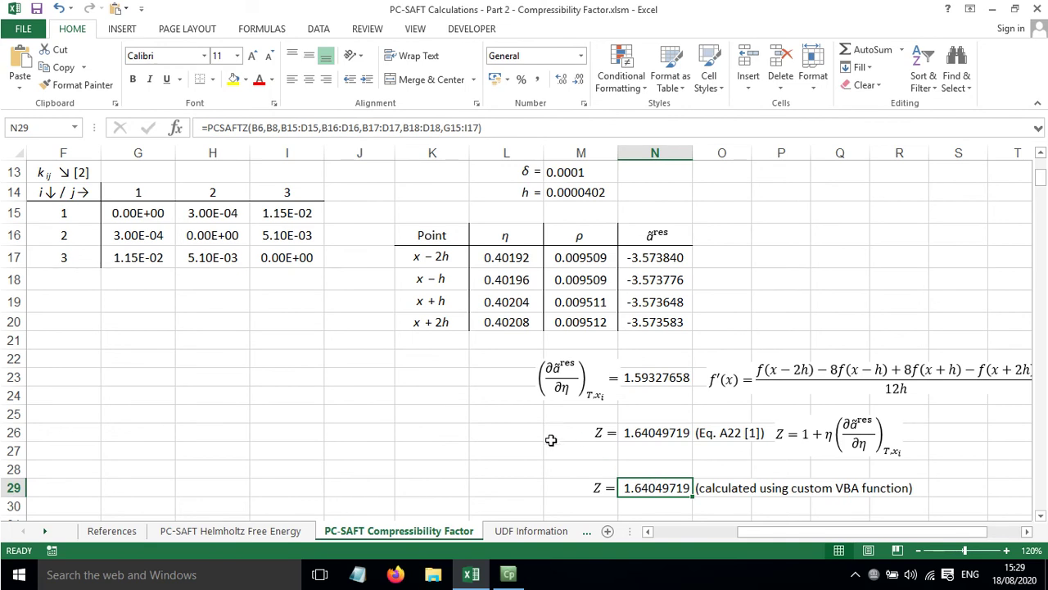
Open the UDF Information sheet and read the PCSAFTA syntax in C5
left_click(508, 532)
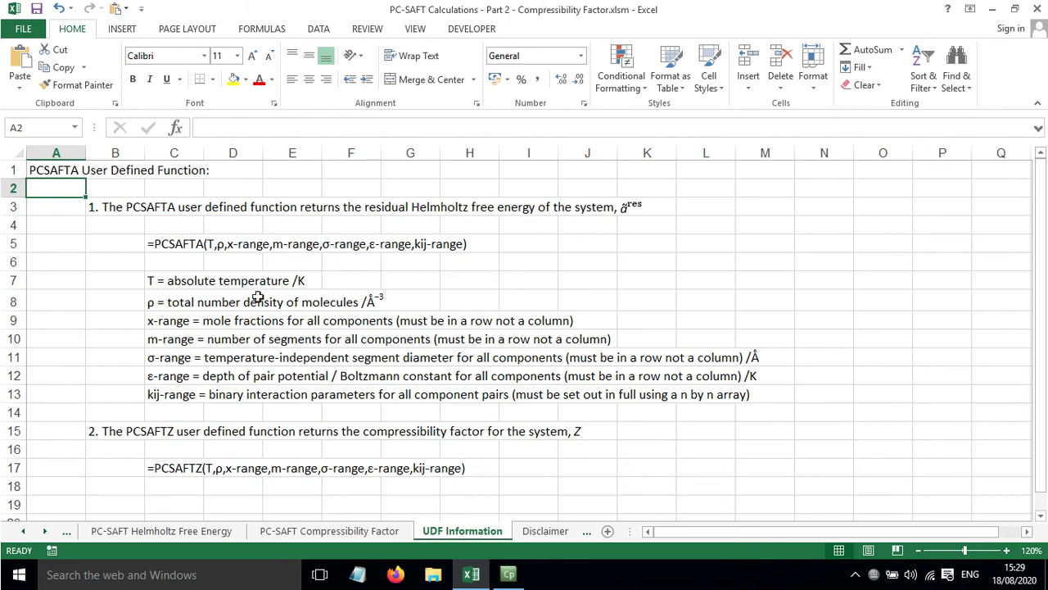
left_click(183, 244)
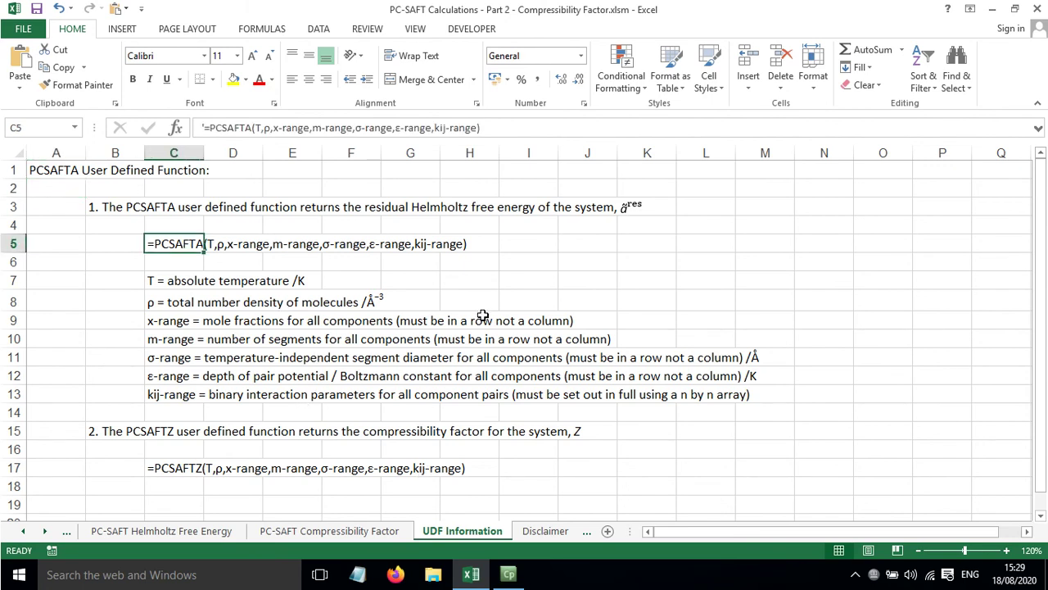
left_click(120, 243)
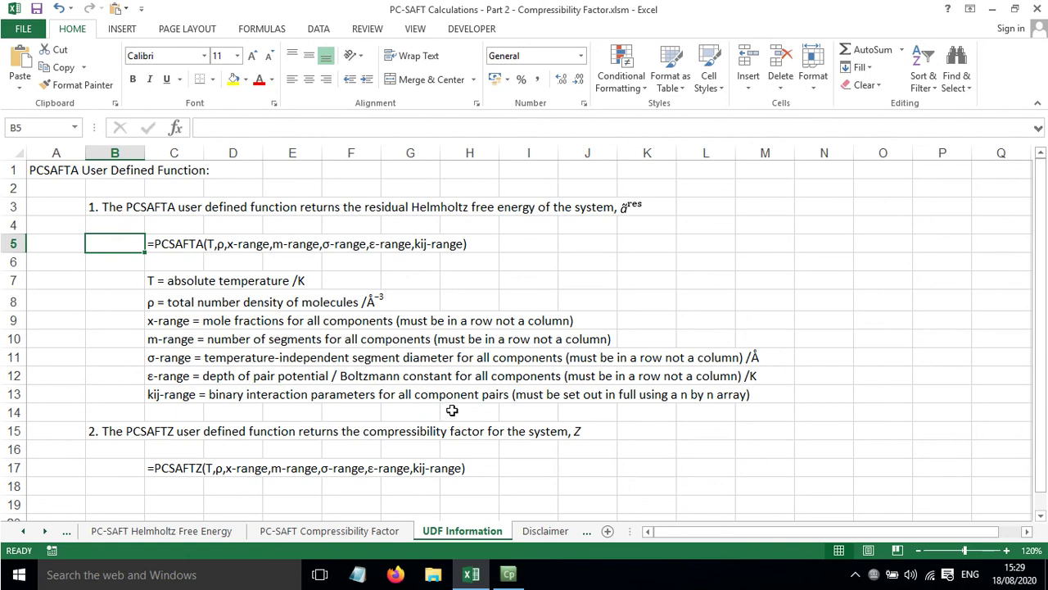
Open Module2 in the maximised Visual Basic editor from the Developer tab
left_click(470, 30)
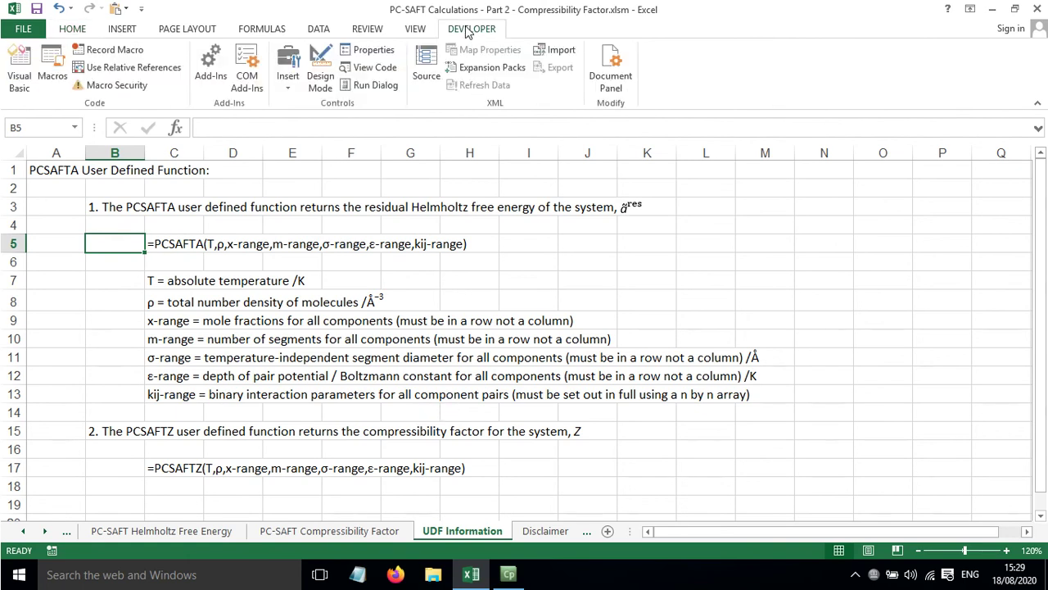
left_click(20, 67)
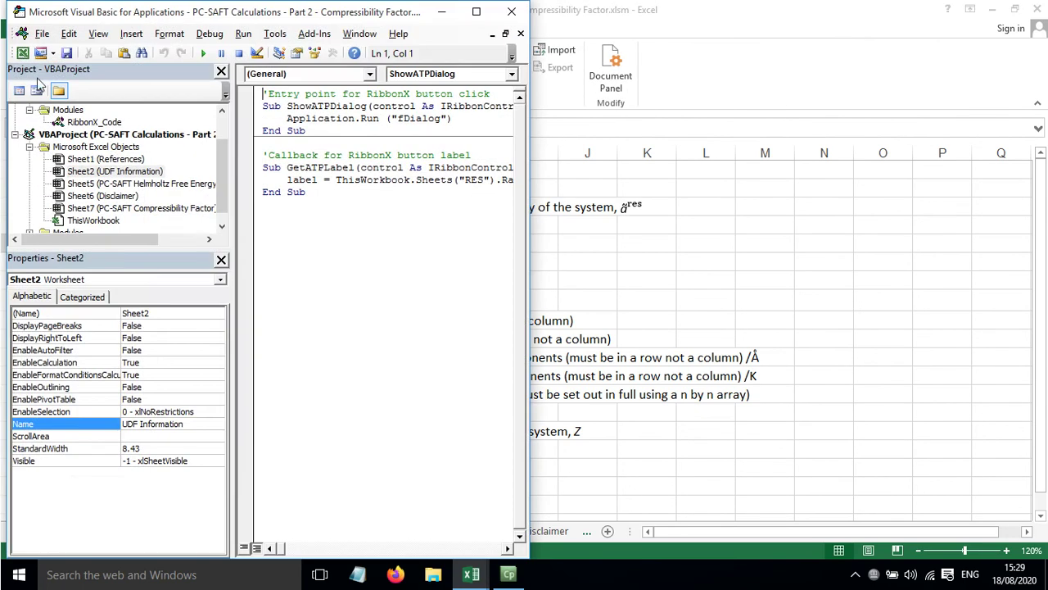
double_click(69, 221)
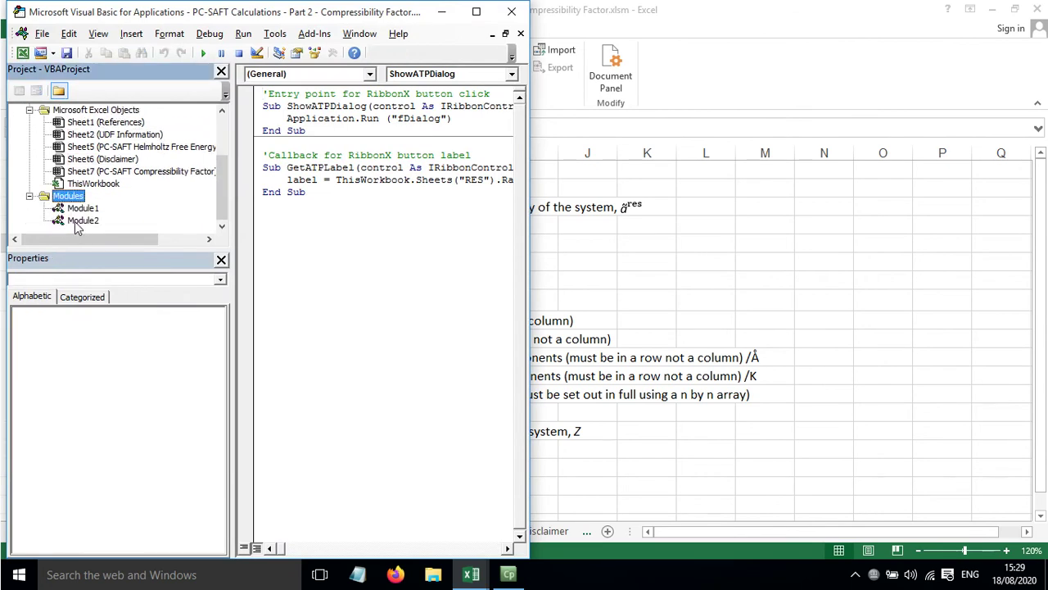
double_click(82, 220)
left_click(476, 12)
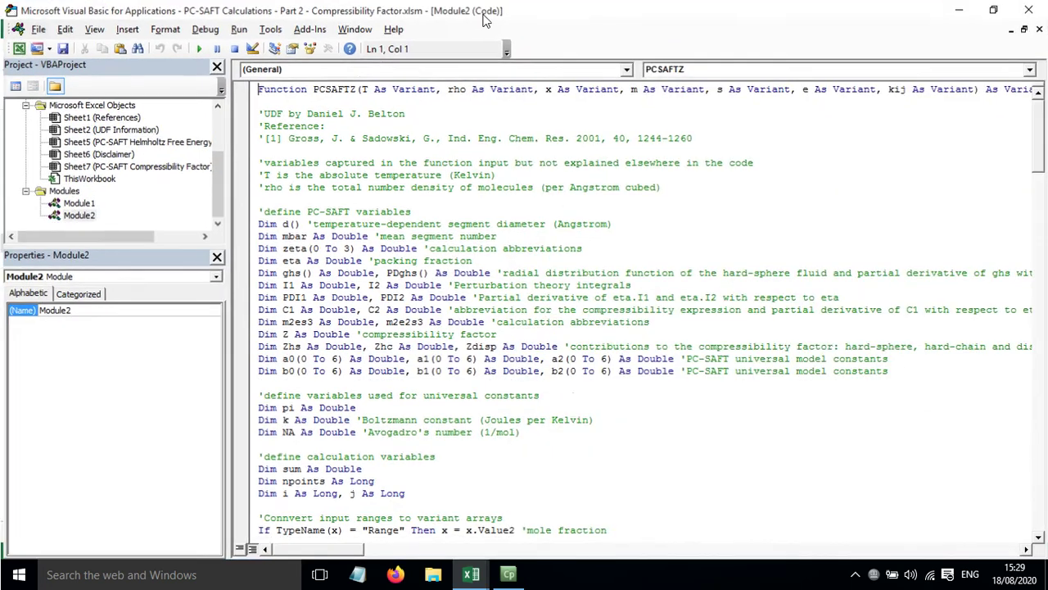
Scroll through the PCSAFTZ code, highlight the header's journal reference, then close the editor
scroll(406, 112, "down", 7)
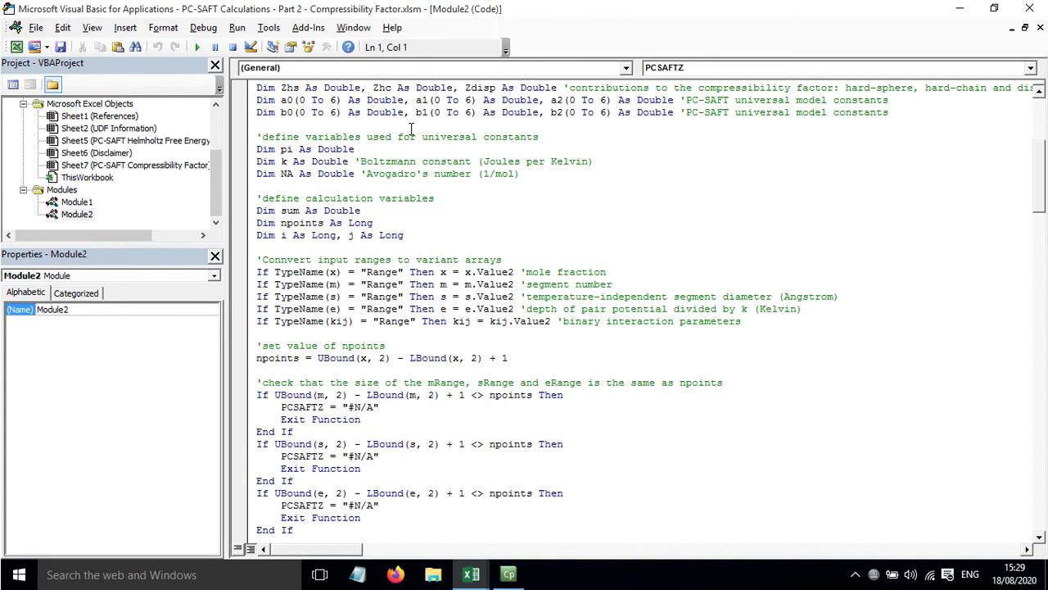
scroll(409, 130, "down", 20)
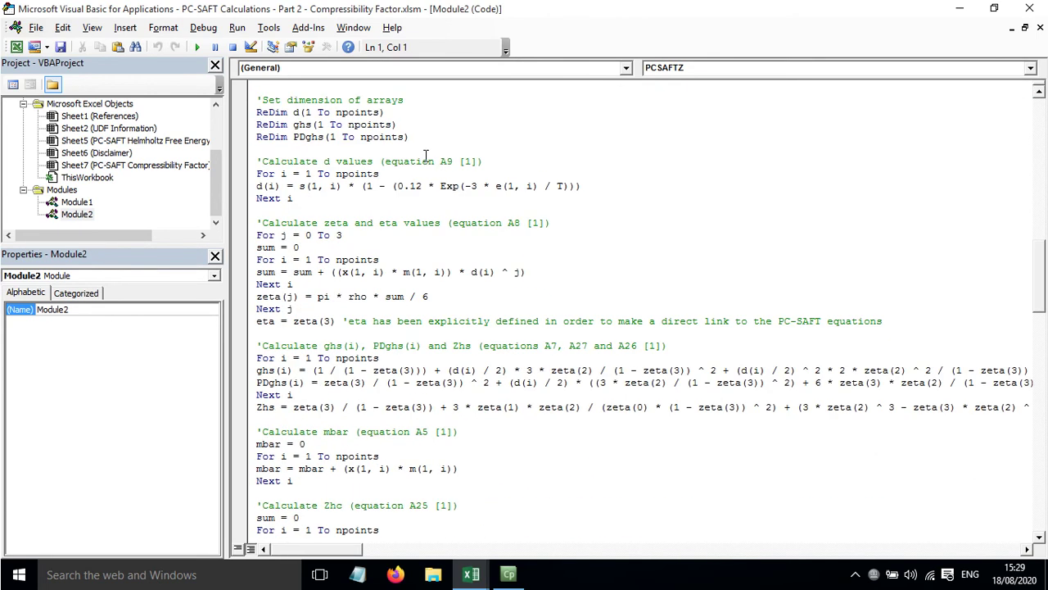
scroll(421, 160, "down", 20)
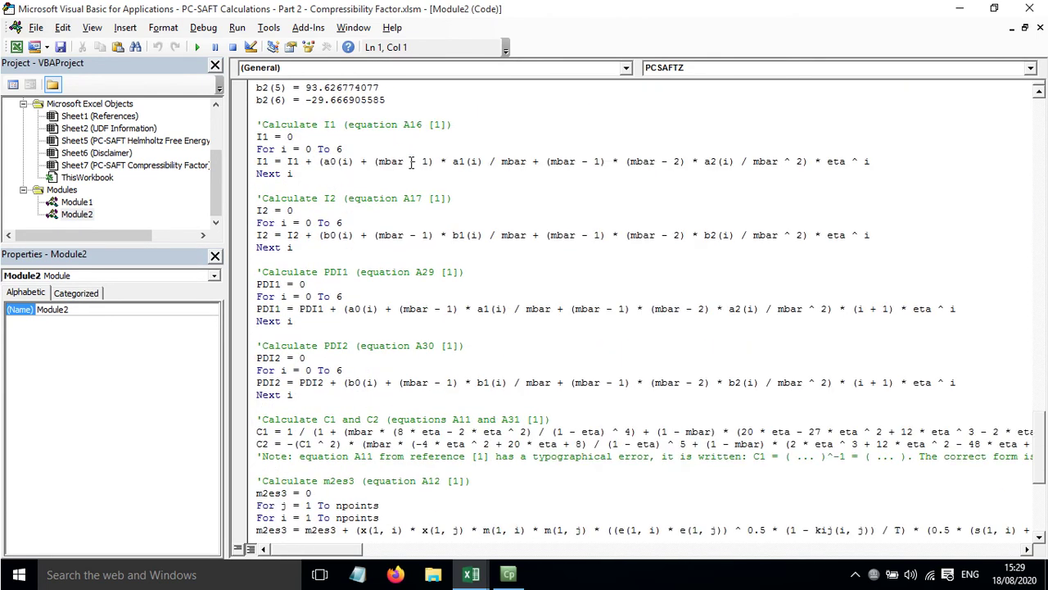
scroll(408, 161, "down", 5)
scroll(403, 164, "up", 20)
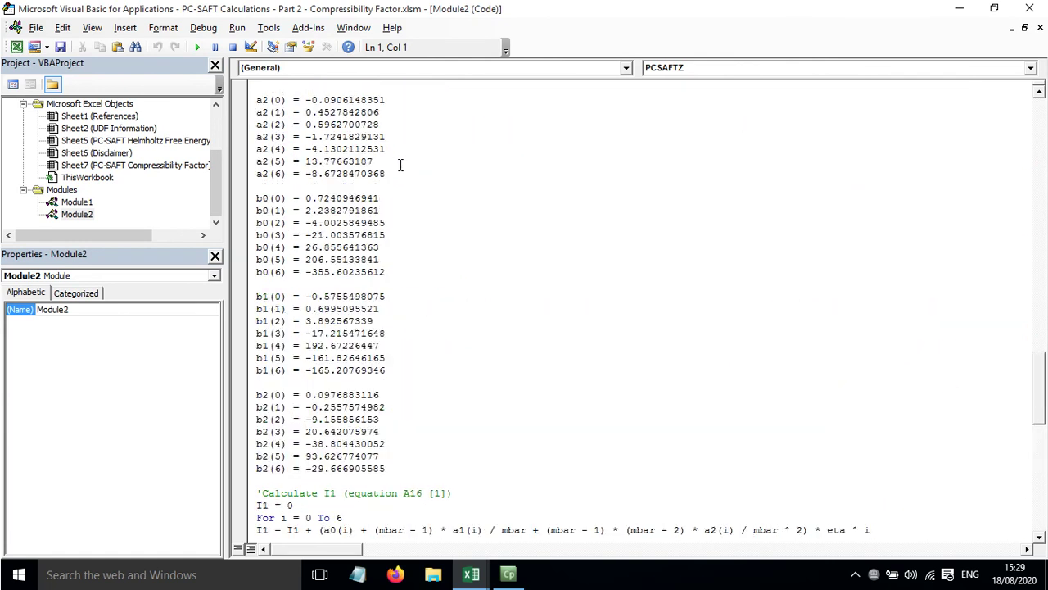
scroll(400, 164, "up", 17)
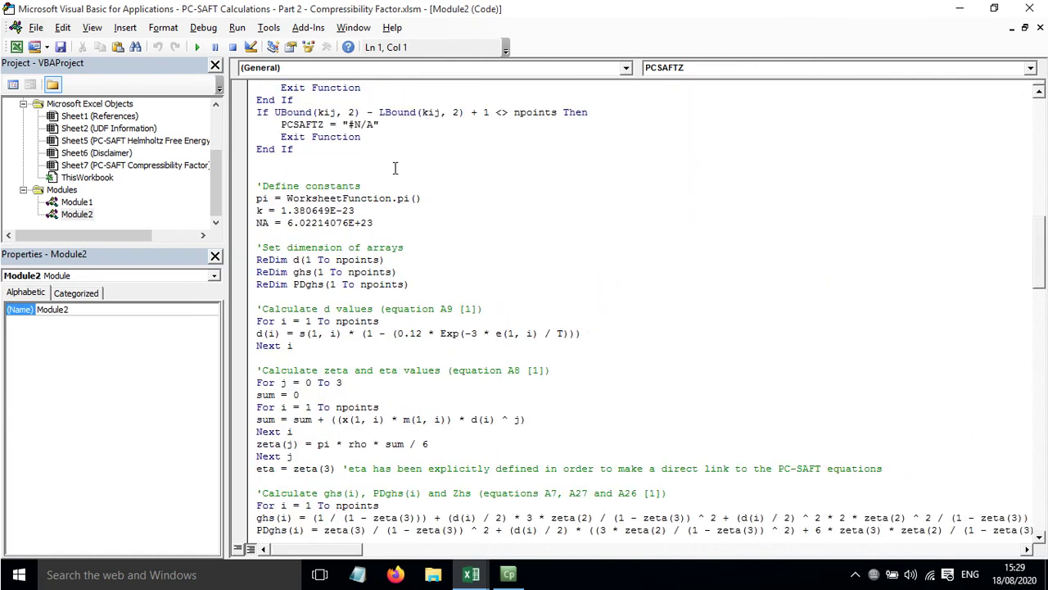
scroll(395, 168, "up", 20)
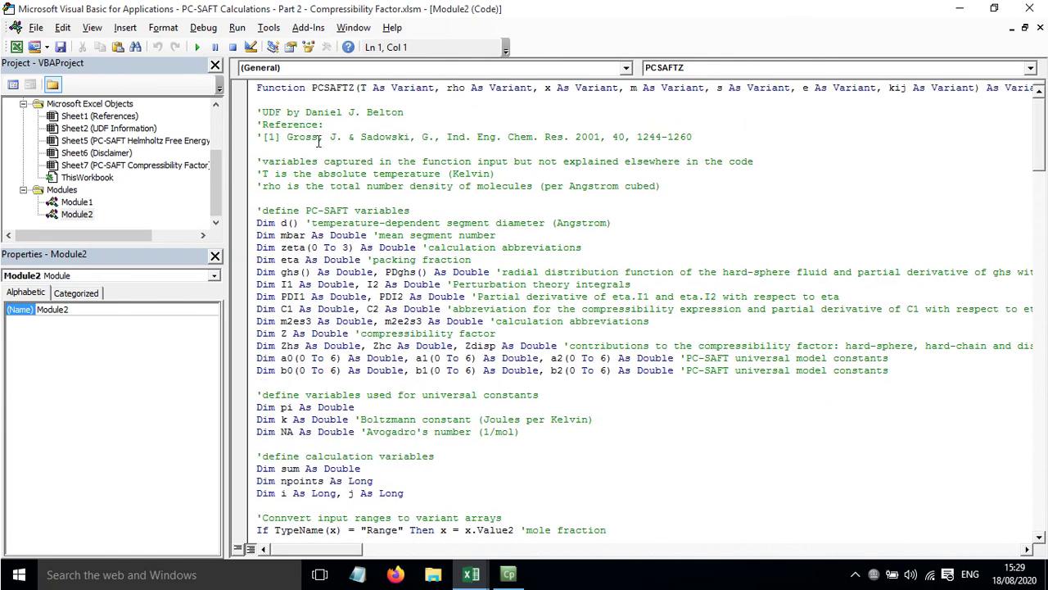
left_click_drag(288, 138, 693, 137)
left_click(693, 136)
left_click(1042, 28)
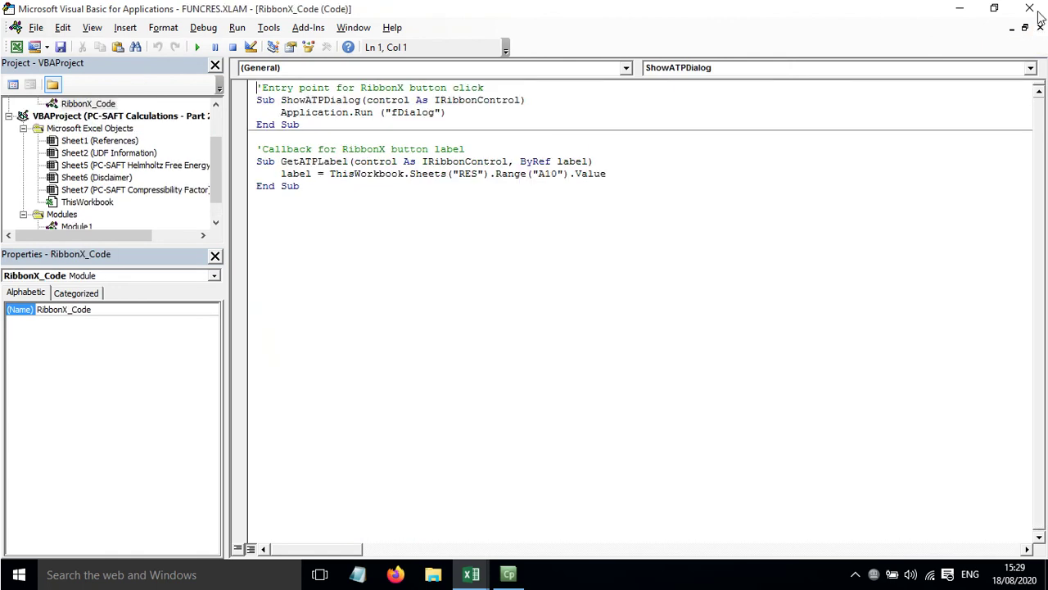
left_click(1030, 8)
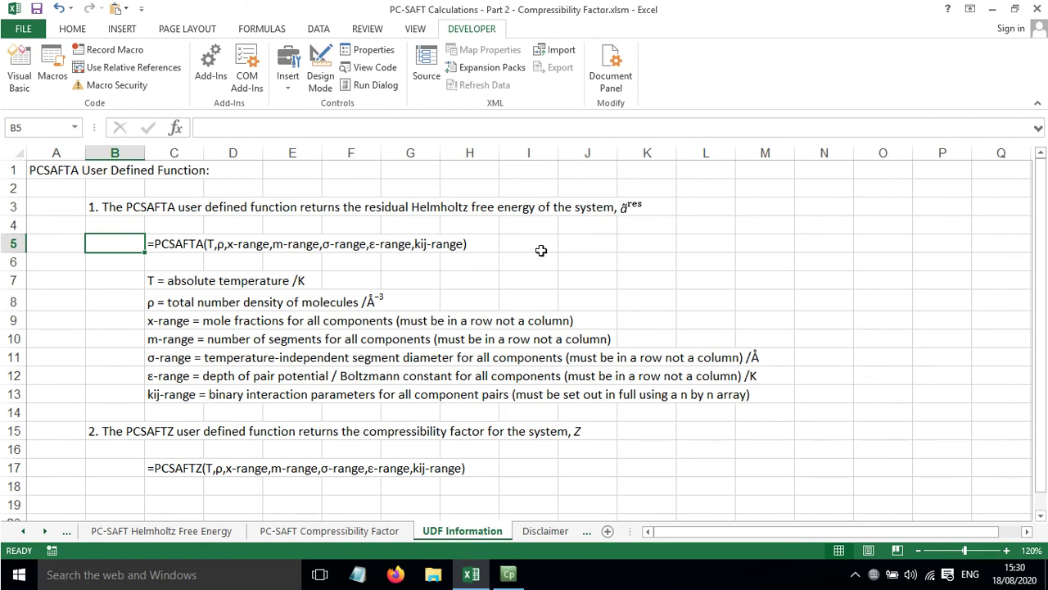
left_click(49, 193)
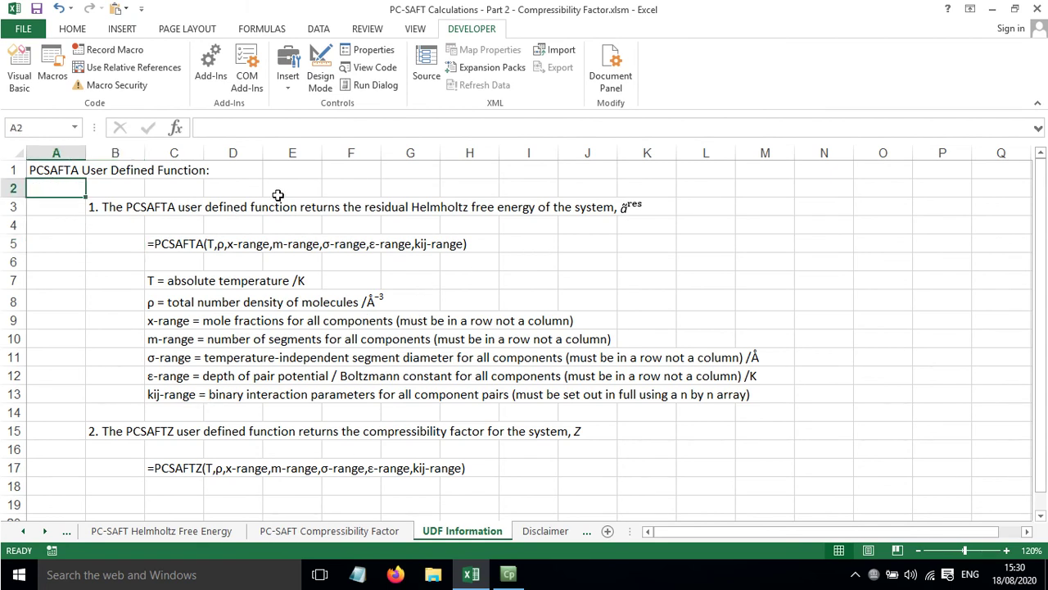